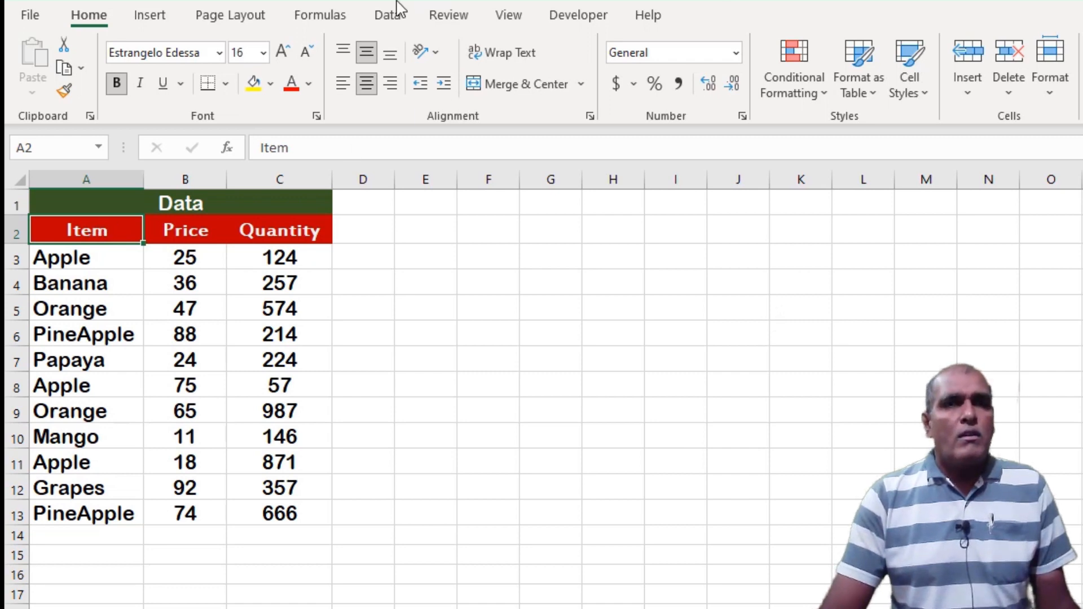
left_click(386, 18)
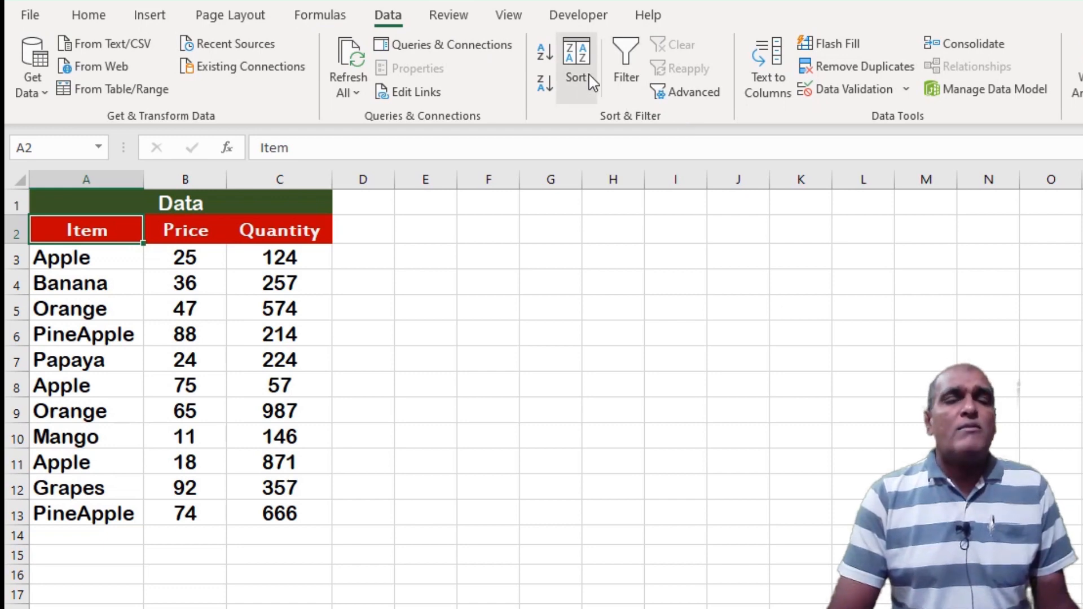
left_click(629, 82)
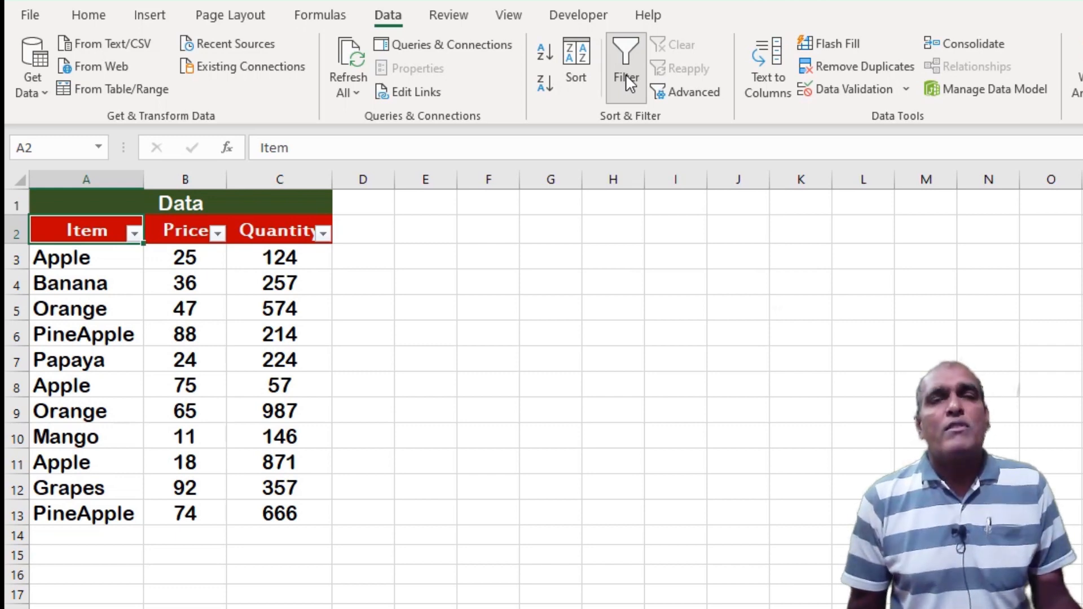
left_click(358, 238)
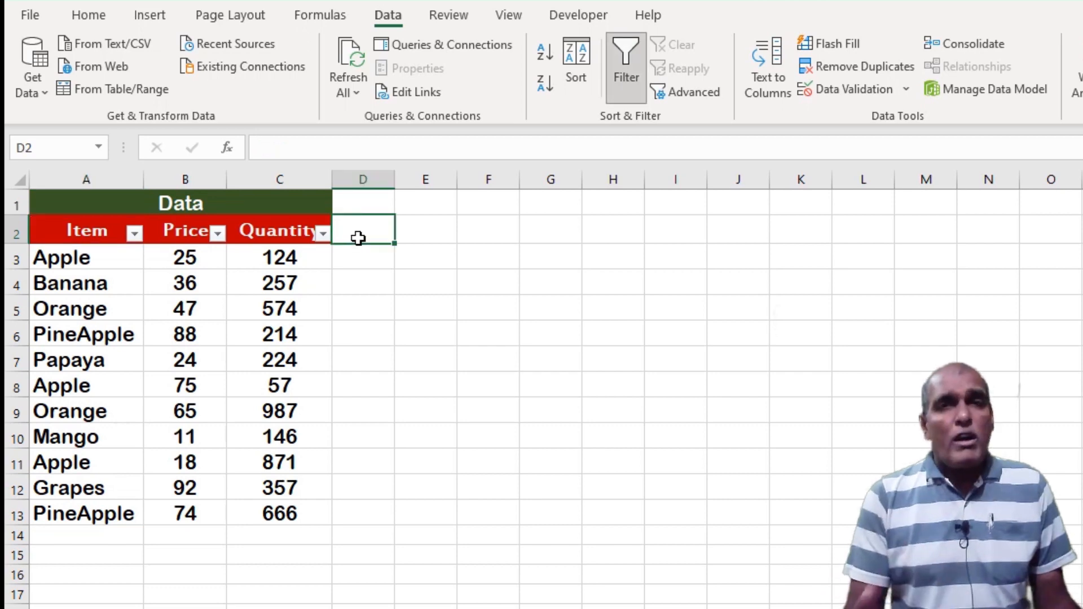
left_click(68, 240)
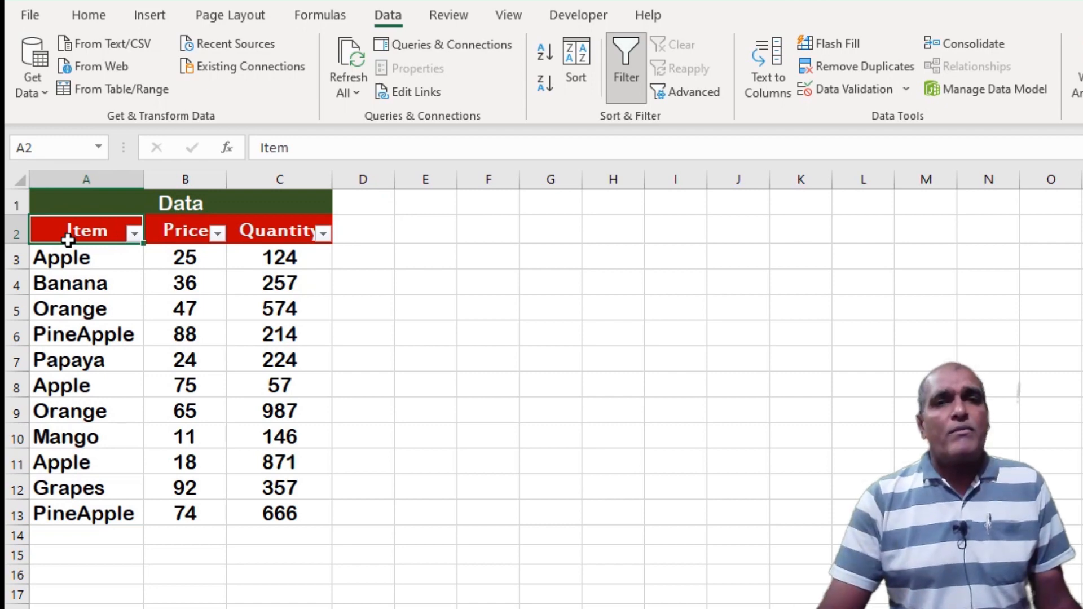
left_click(629, 79)
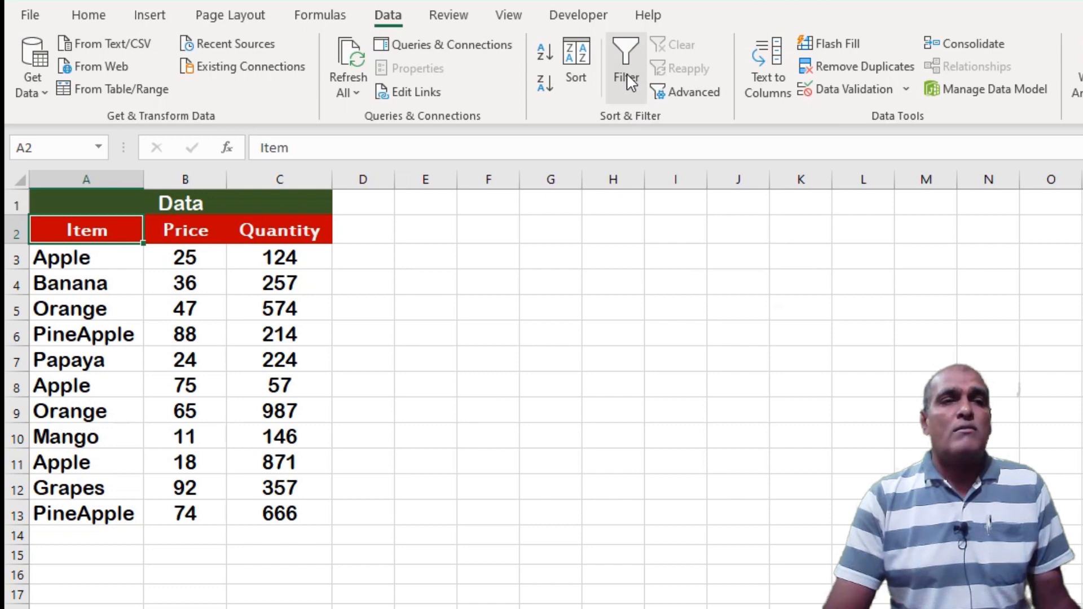
left_click(630, 82)
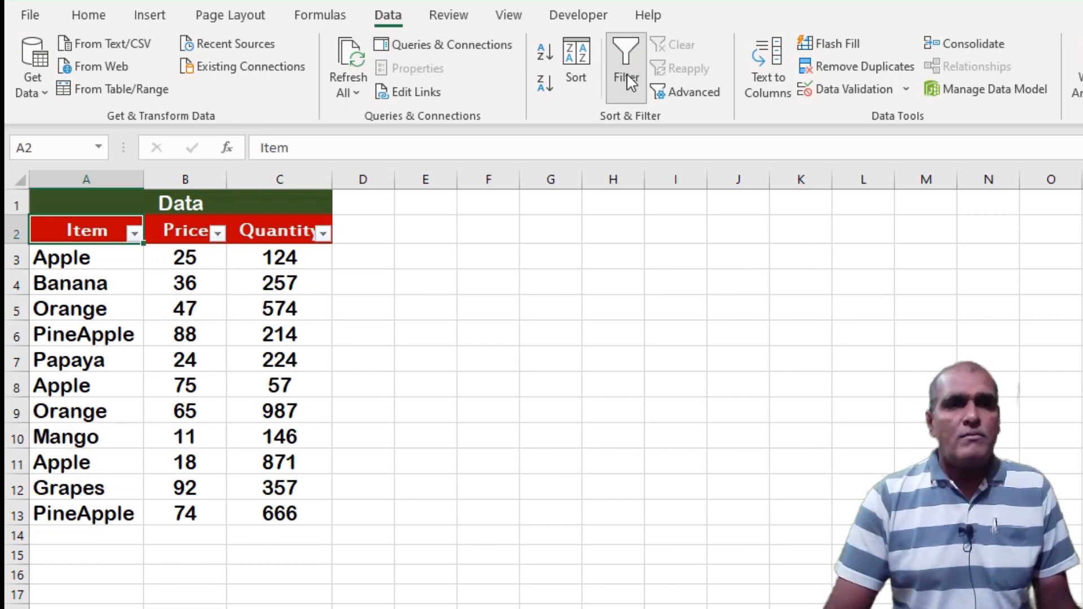
left_click(630, 82)
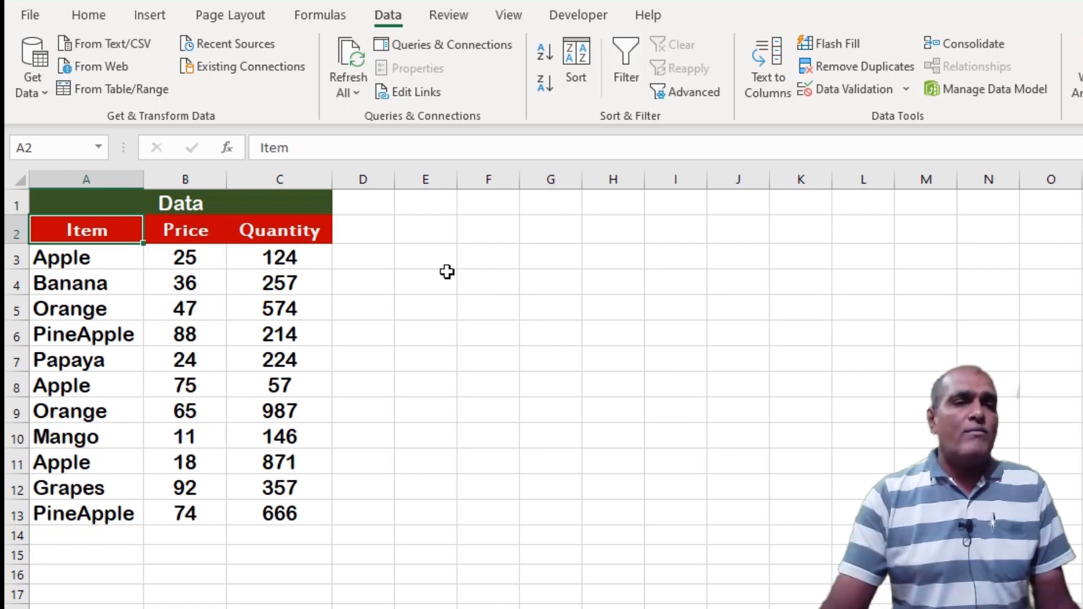
Step: Add filter arrows to the Item, Price and Quantity headers, starting from the Item header cell
left_click(200, 233)
left_click(94, 233)
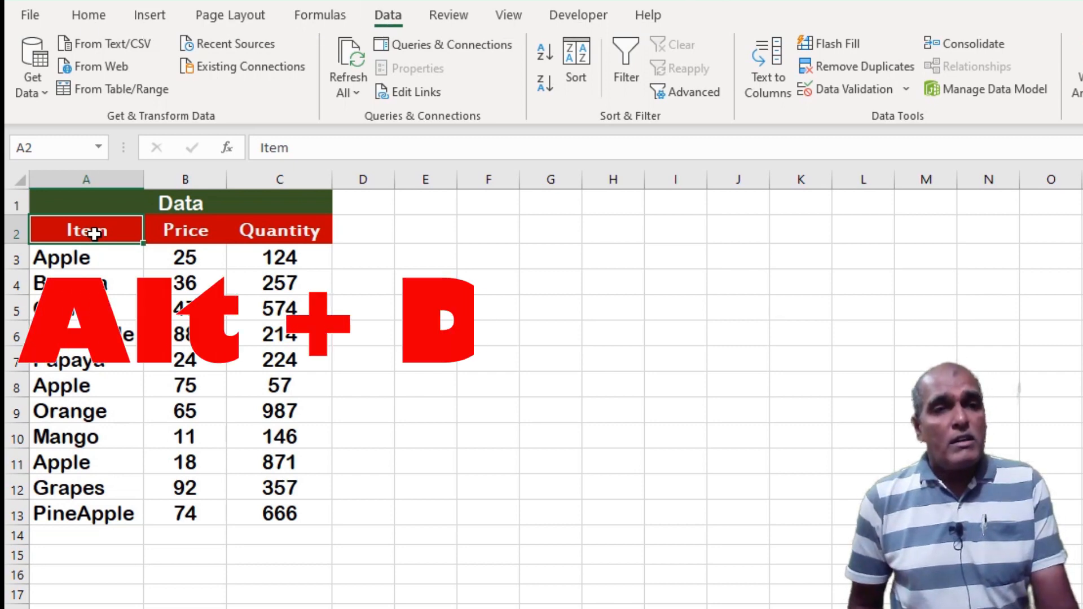
key("alt+d")
key("f")
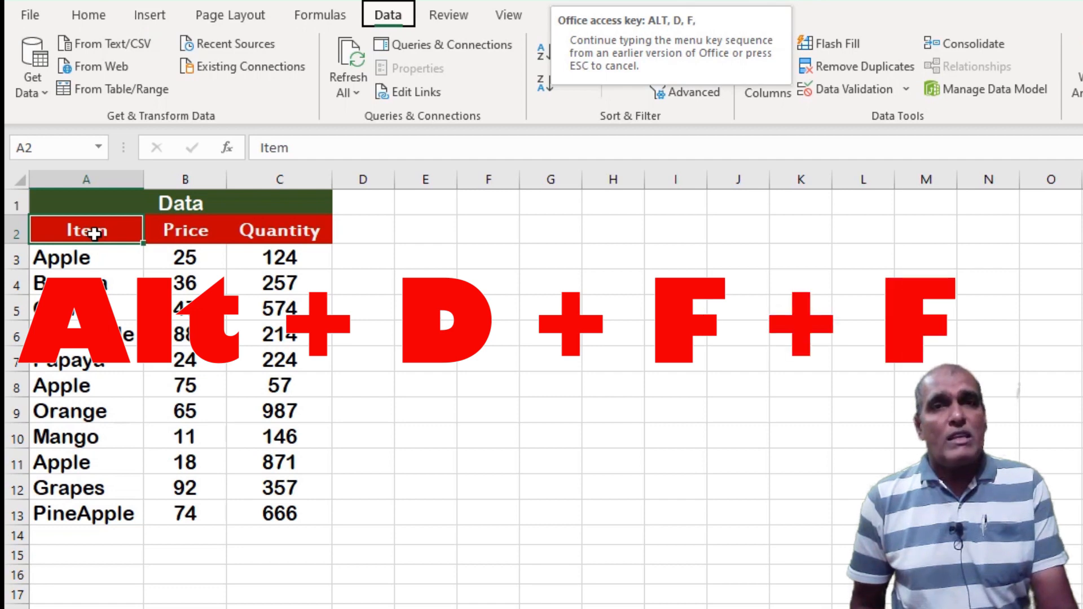
key("f")
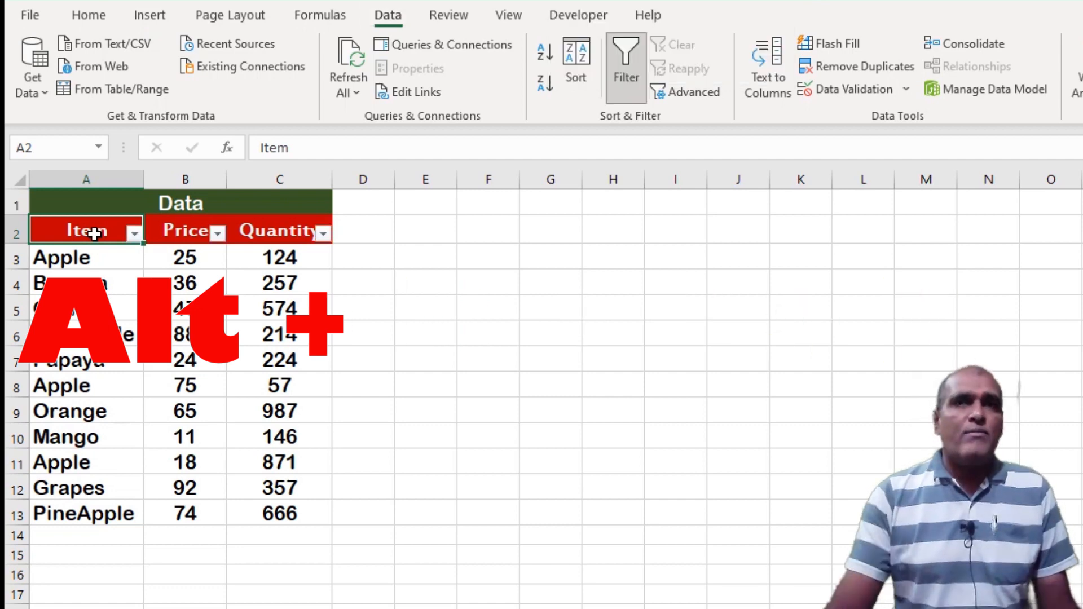
Step: Start an Equals text filter on the Item column with the first condition set to equals Apple
left_click(134, 233)
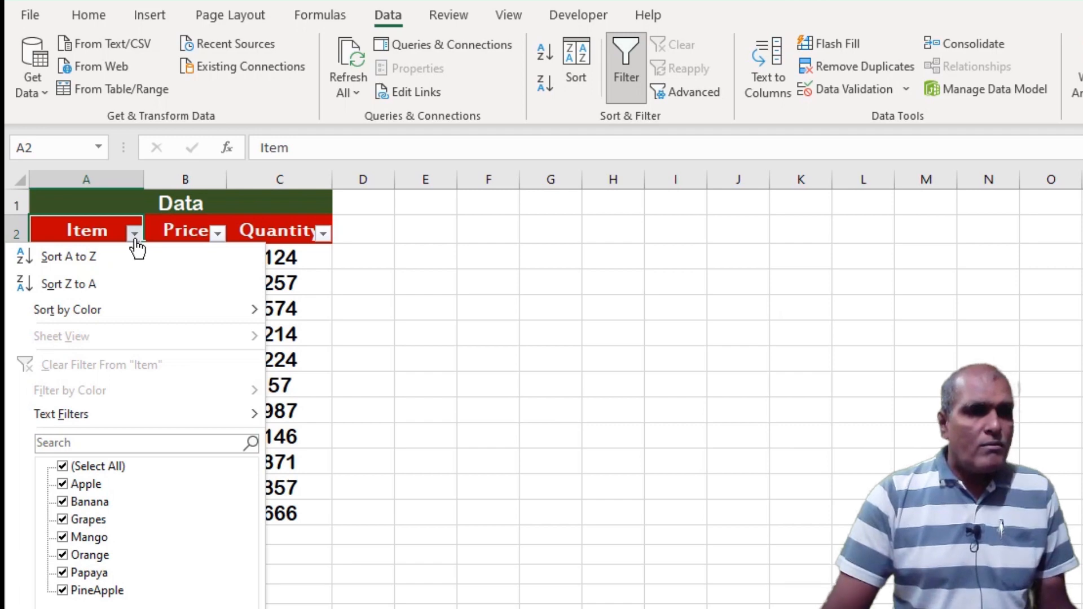
mouse_move(110, 423)
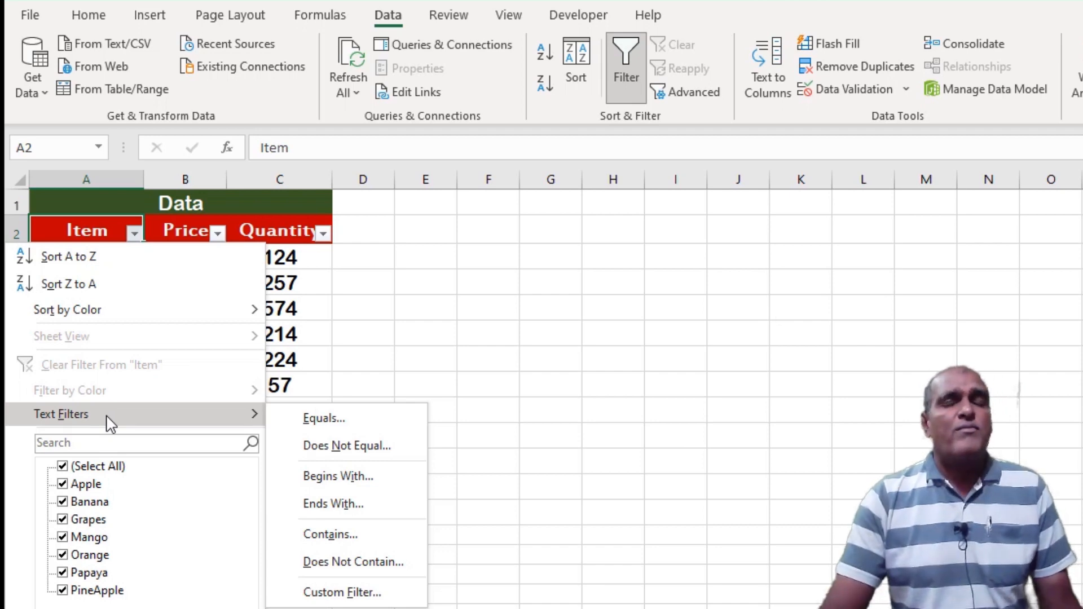
left_click(314, 430)
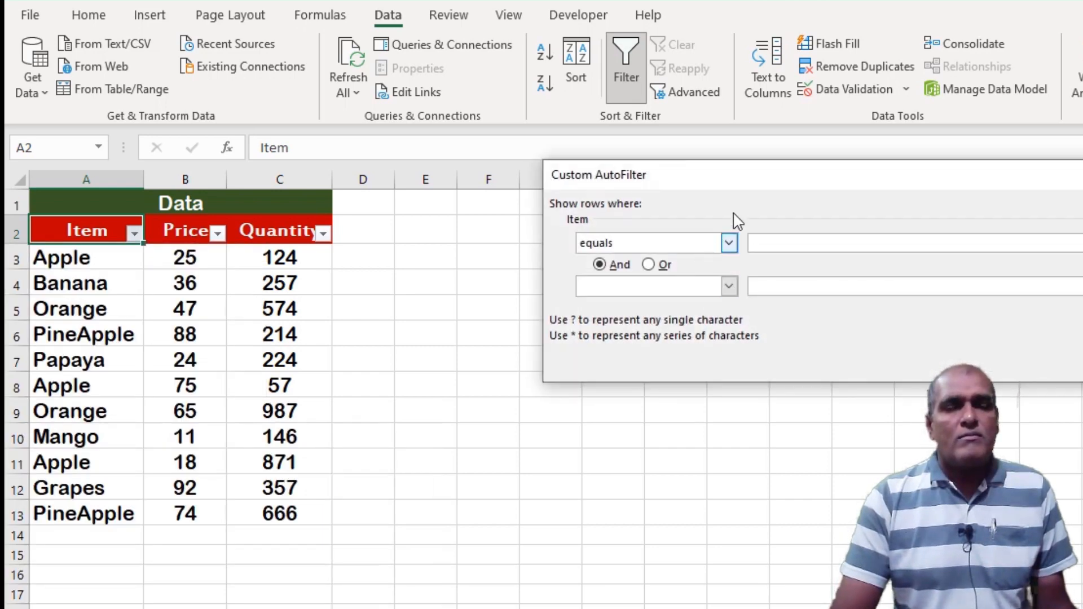
left_click_drag(738, 175, 631, 179)
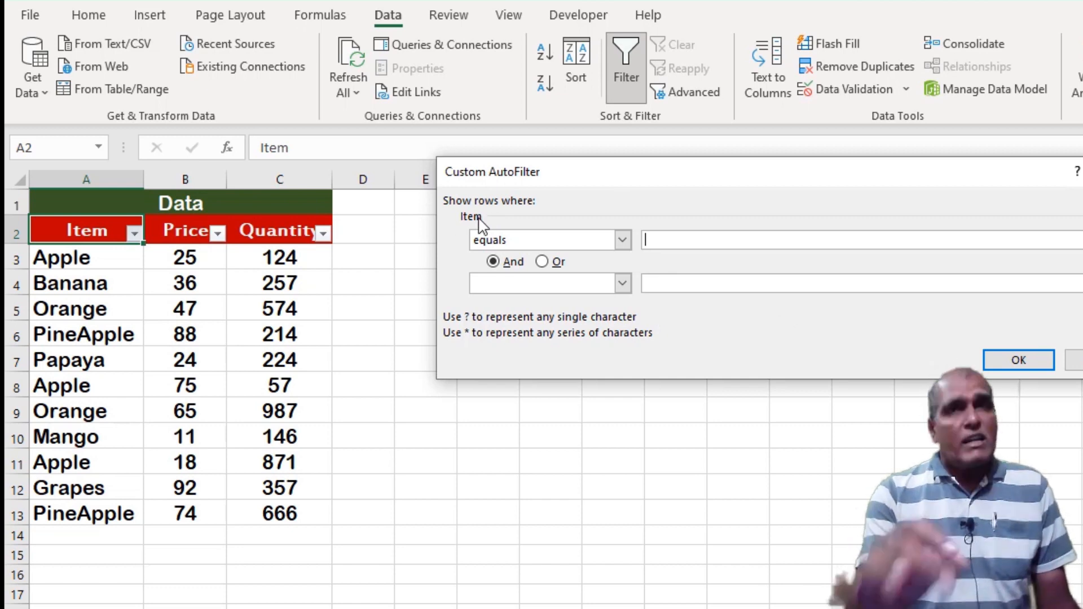
left_click(623, 240)
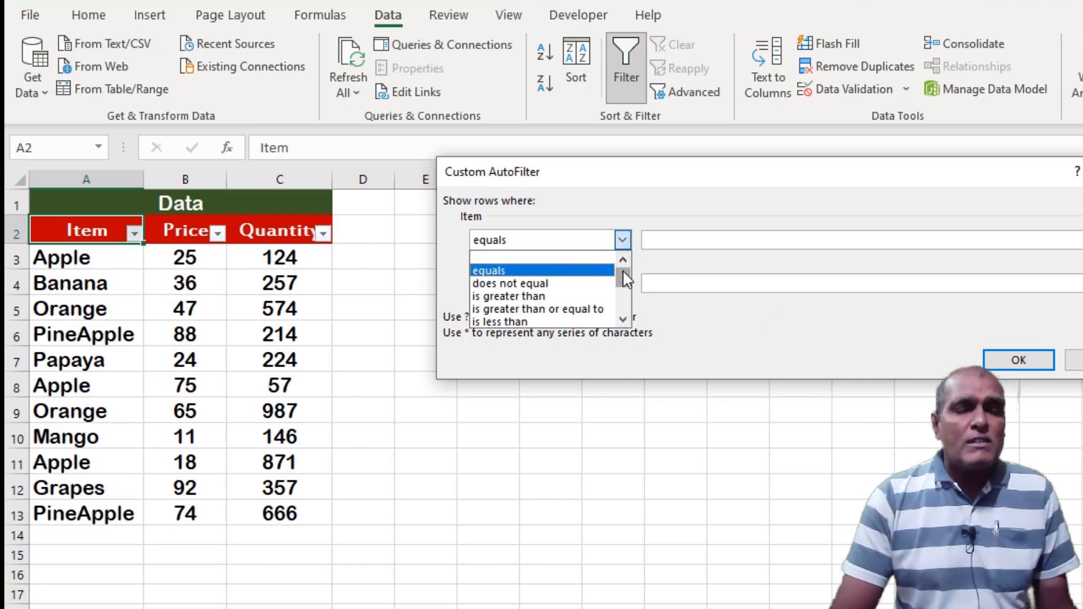
mouse_move(624, 273)
left_mouse_down()
mouse_move(626, 317)
mouse_move(624, 269)
left_mouse_up()
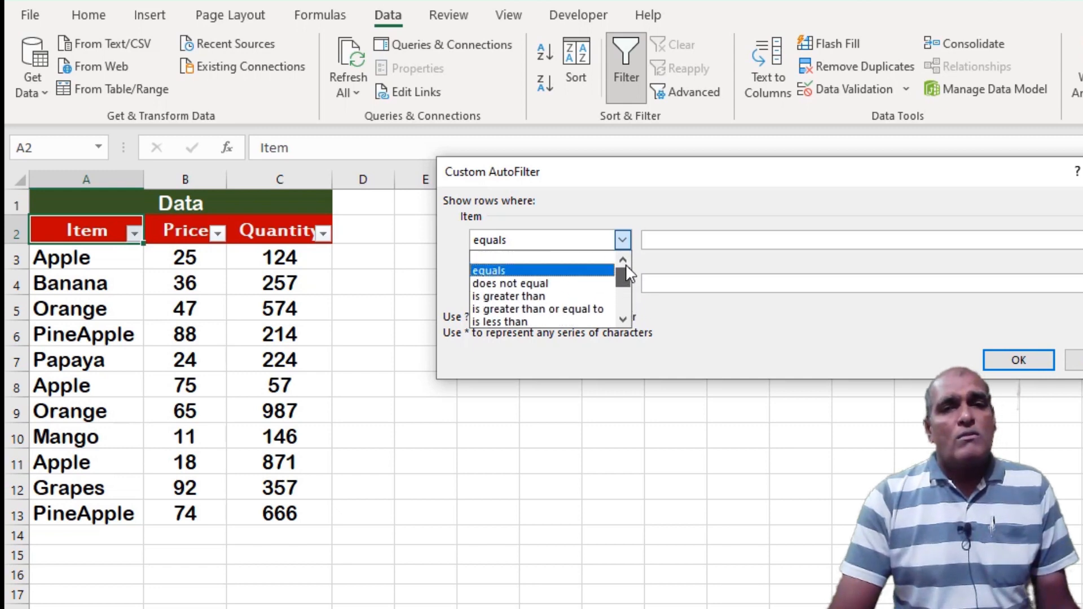
left_click(512, 268)
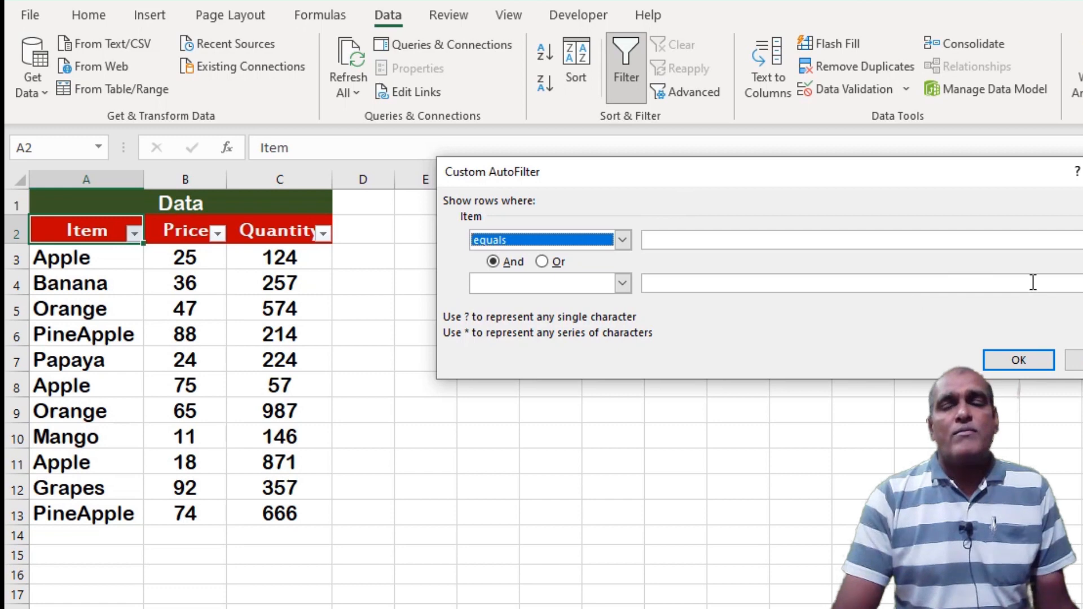
left_click(1079, 240)
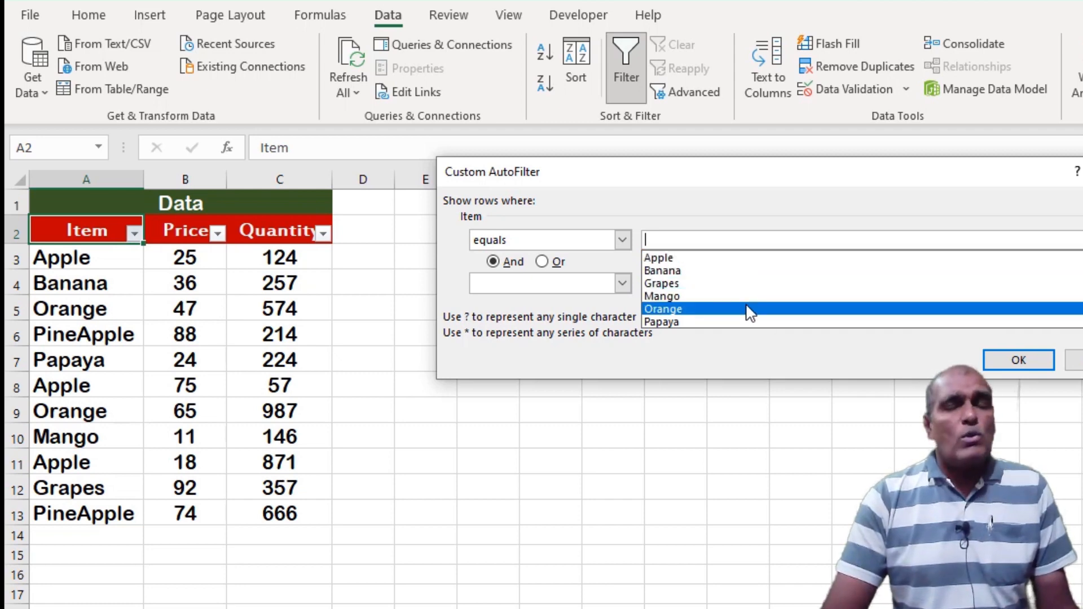
left_click(747, 263)
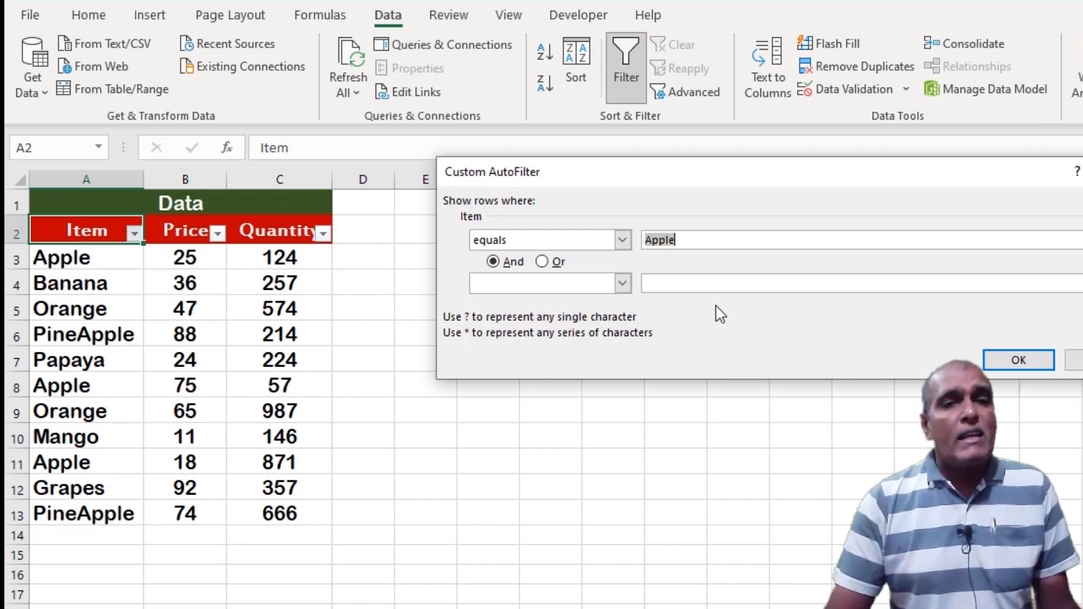
Step: Add an Or condition of equals Banana to the Item filter and apply it
left_click(544, 261)
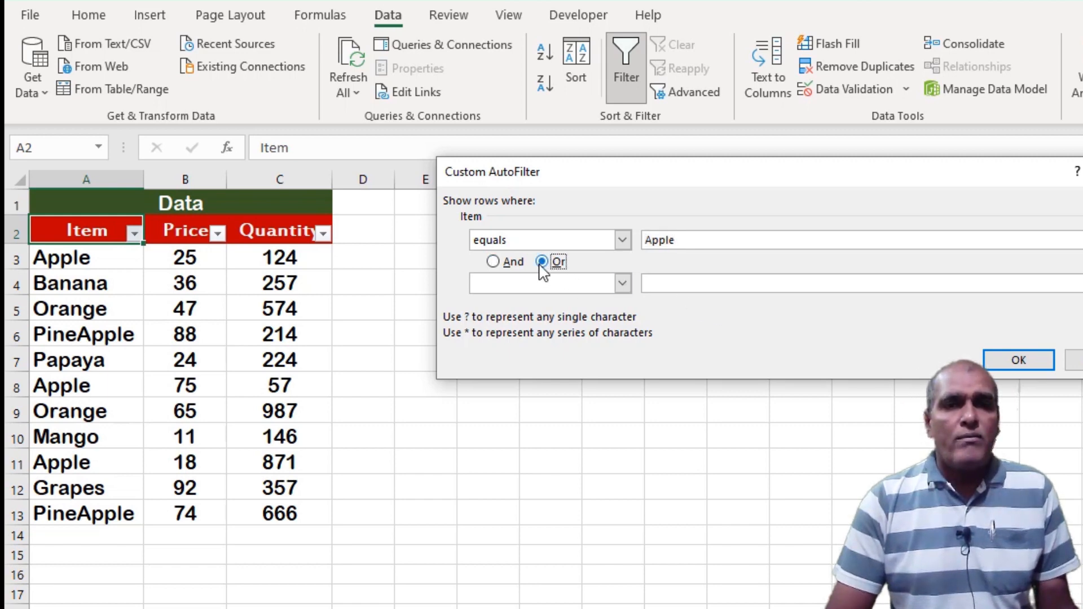
left_click(622, 283)
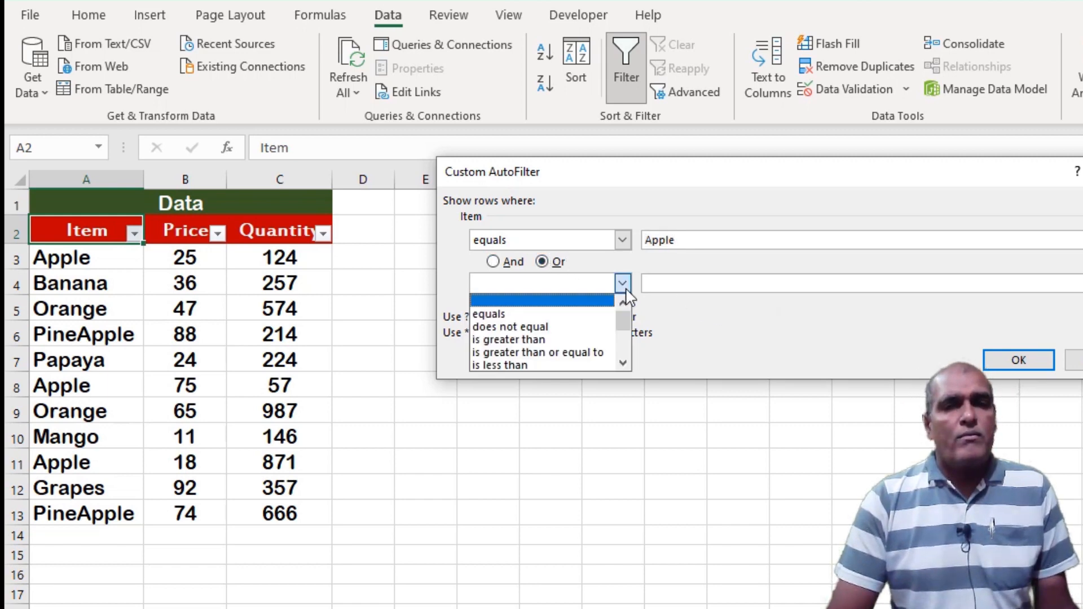
left_click(612, 321)
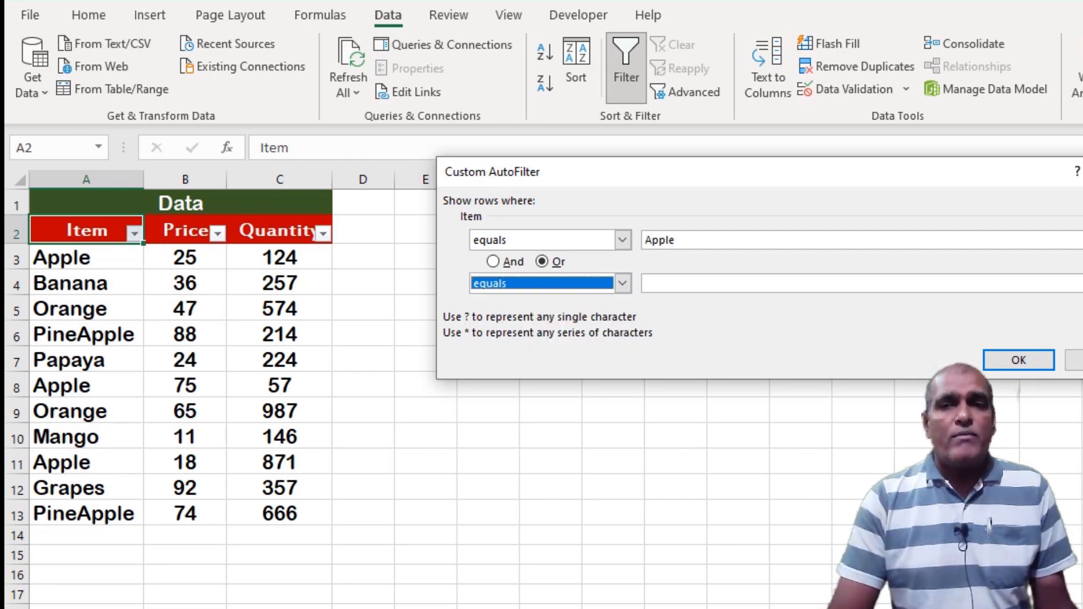
key("Tab")
left_click(1076, 284)
left_click(1076, 314)
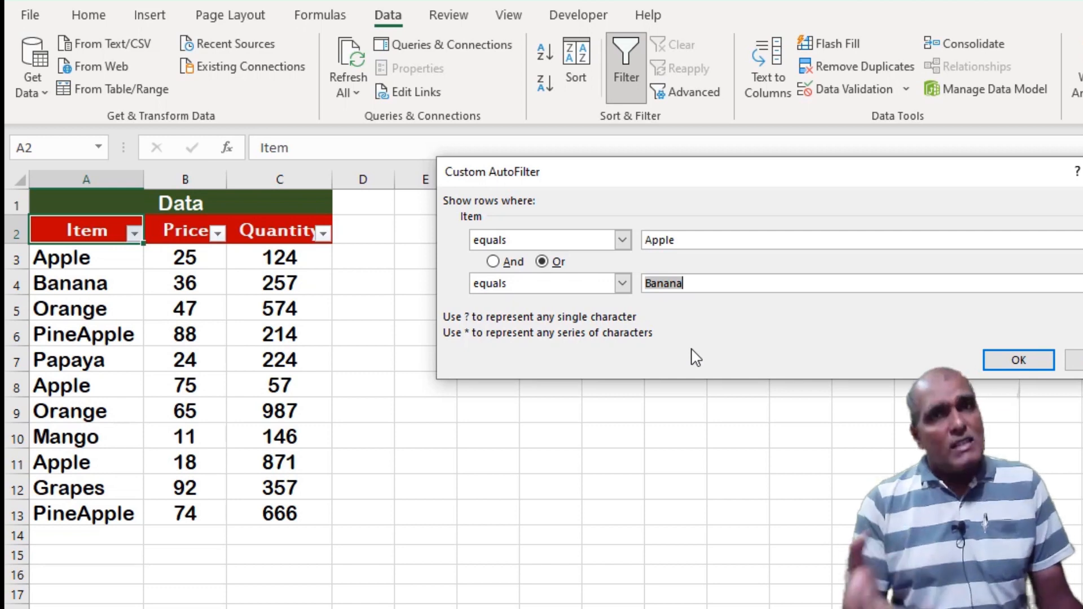
left_click(1019, 360)
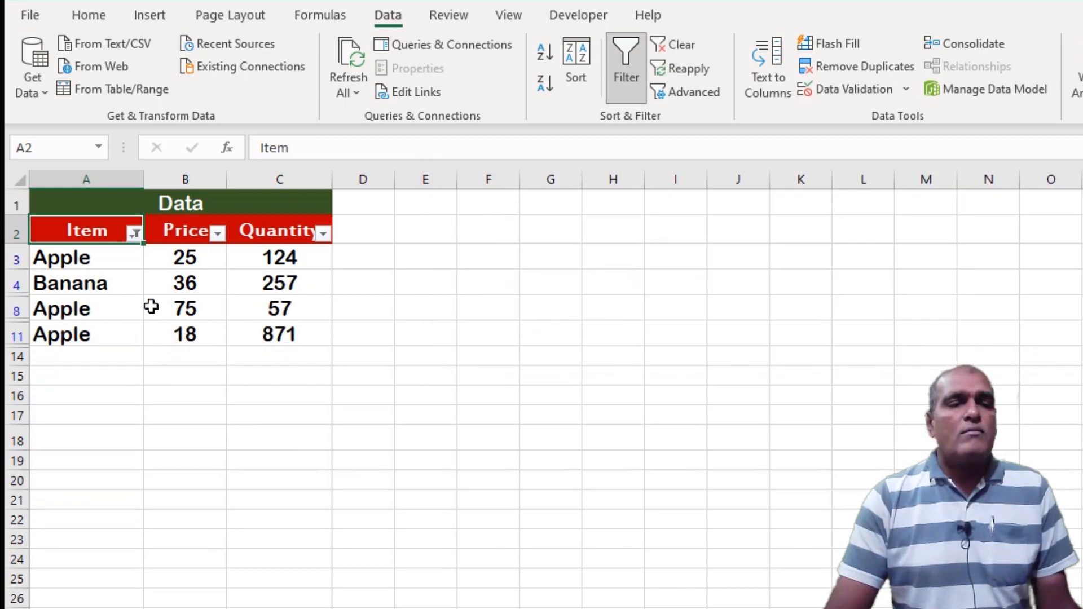
Step: Remove the filter from the data table, working from the Item header cell
left_click(113, 266)
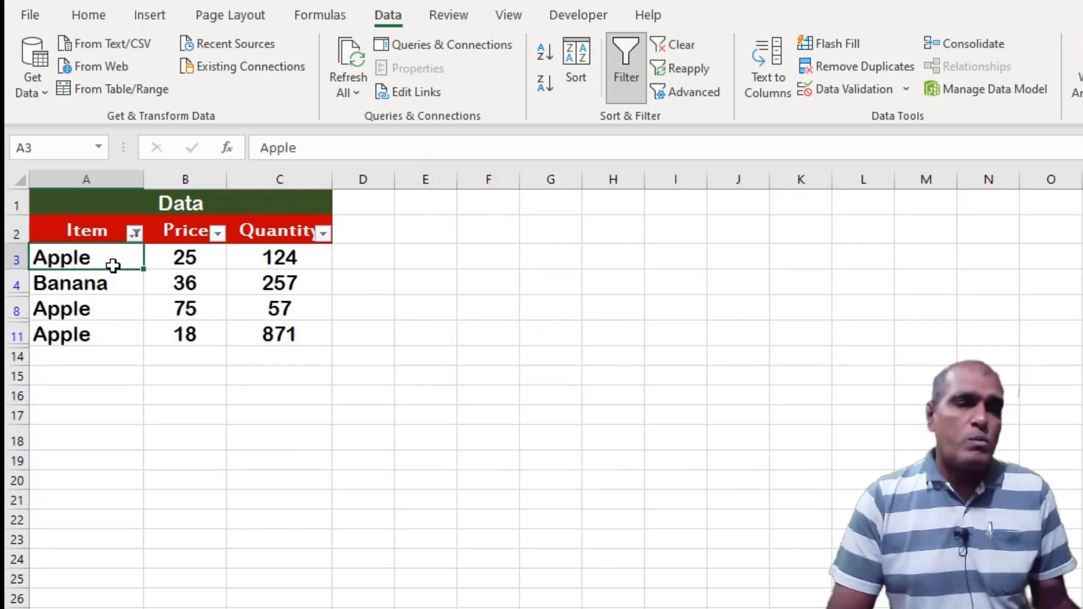
left_click(79, 239)
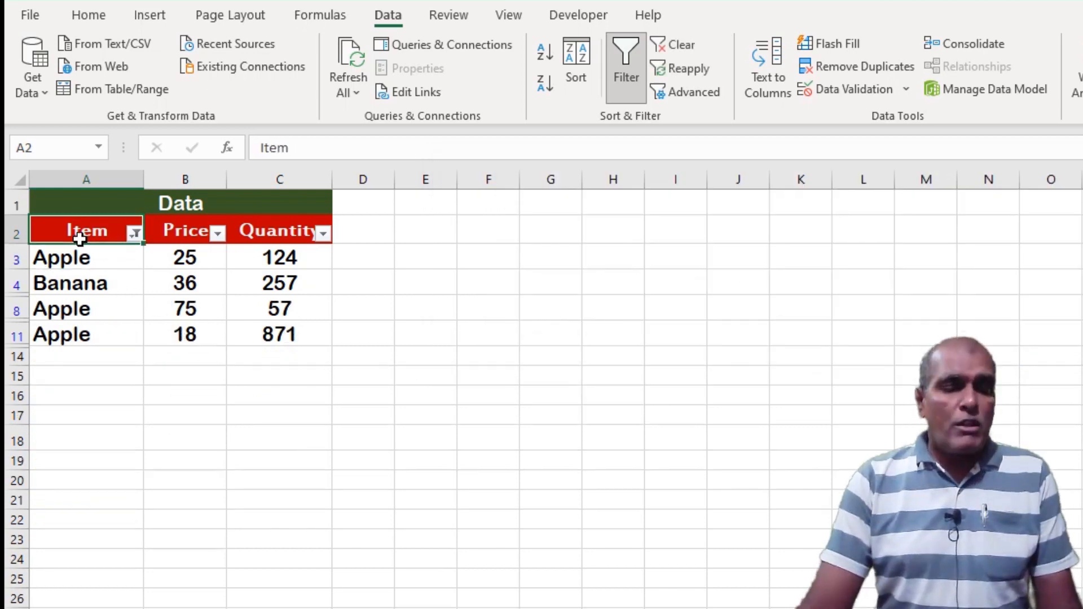
key("alt")
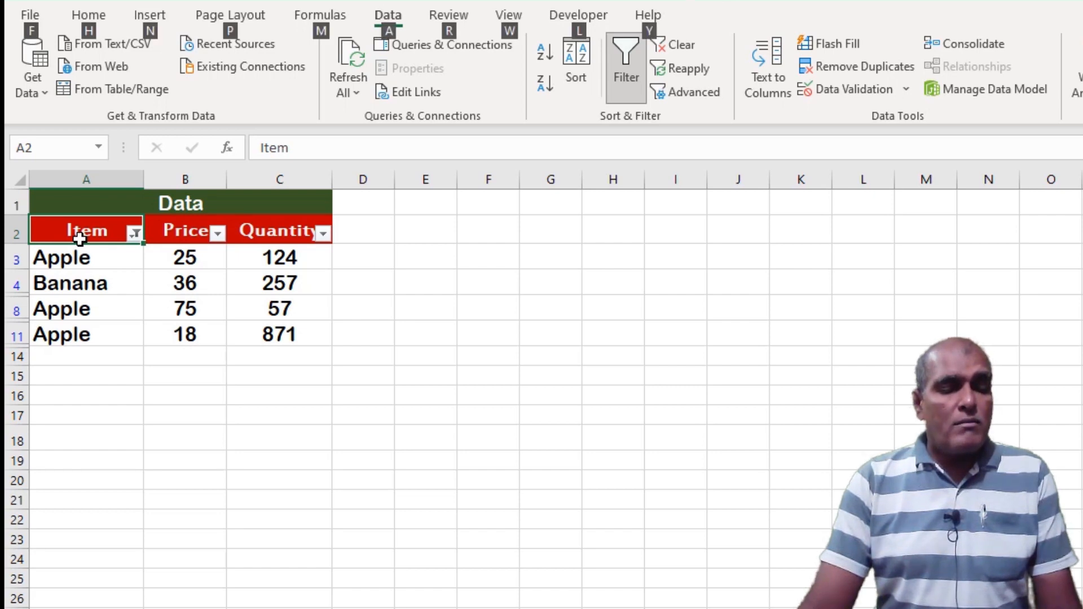
key("d")
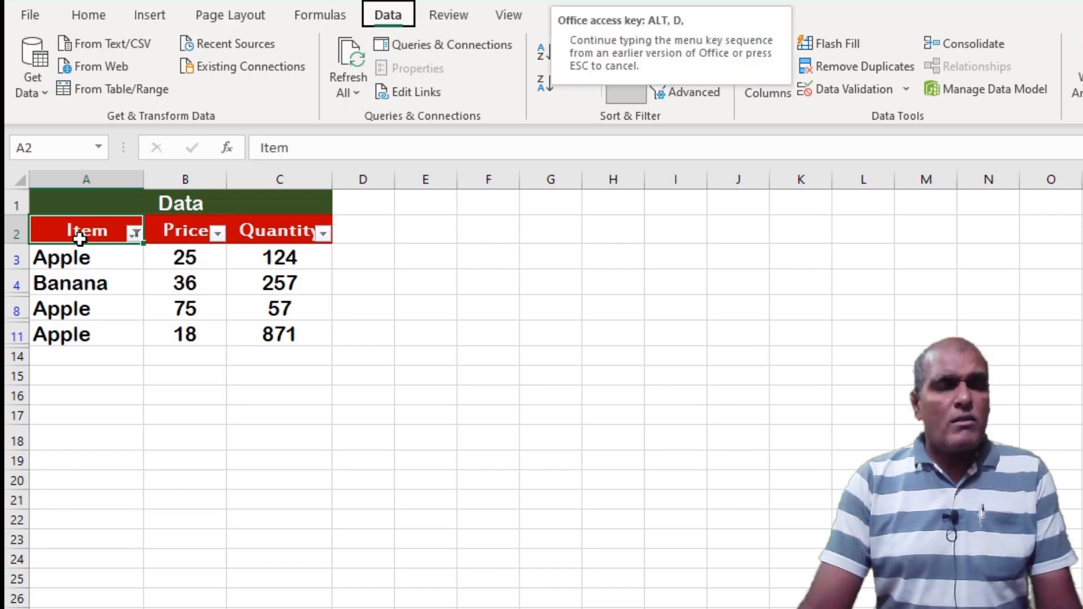
key("f")
key("f")
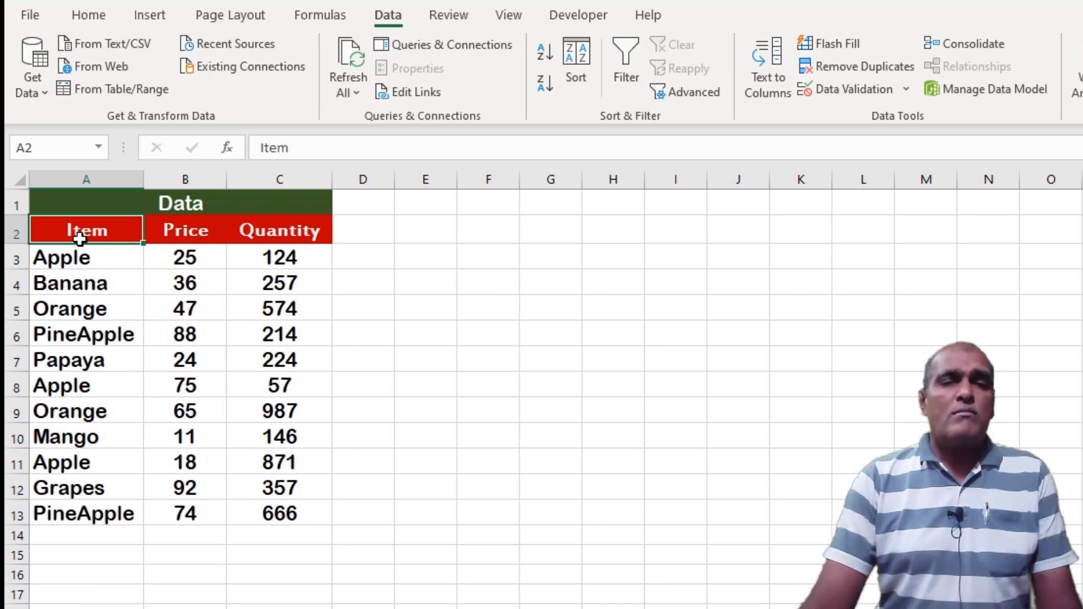
Step: Turn filtering on again for the header row of the data table
key("alt")
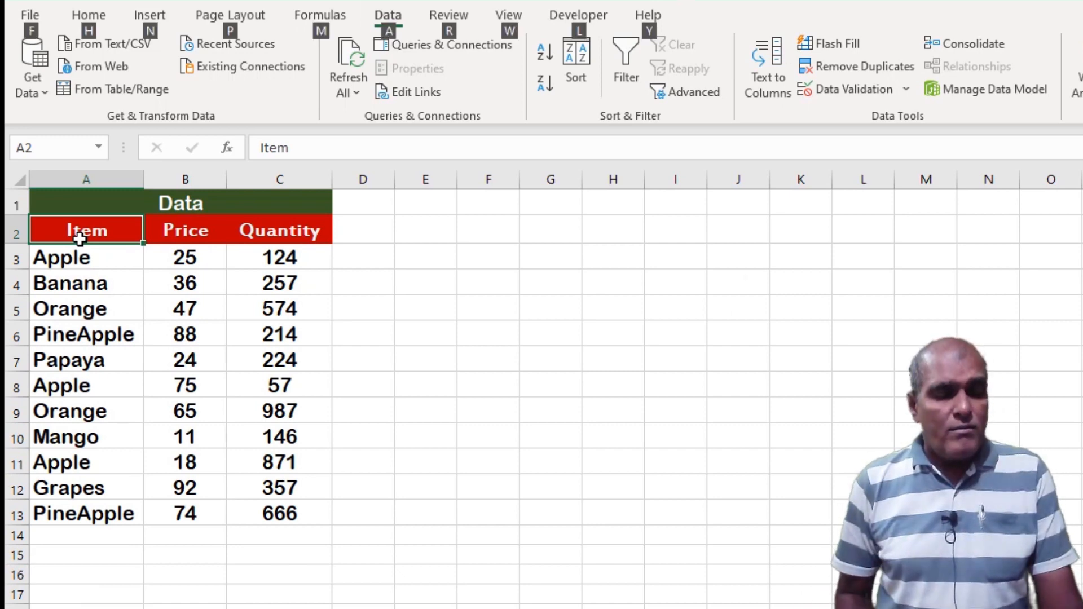
key("d")
key("f")
key("f")
Step: Open a Does Not Equal text filter for the Item column
key("alt+Down")
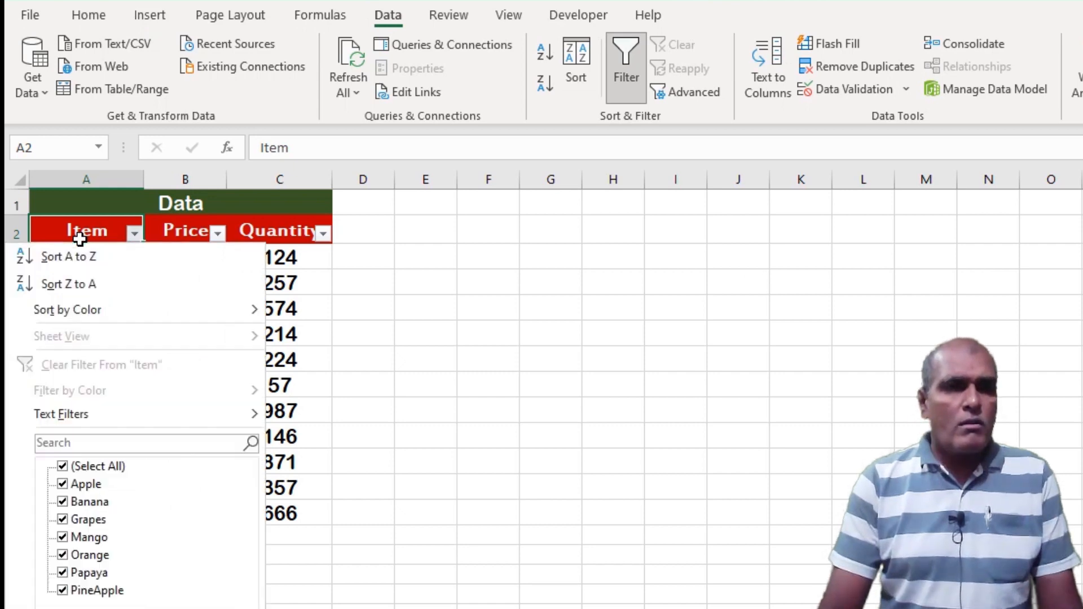
key("Down")
key("Down")
key("Down")
key("Down")
key("Down")
key("Down")
key("Right")
key("Down")
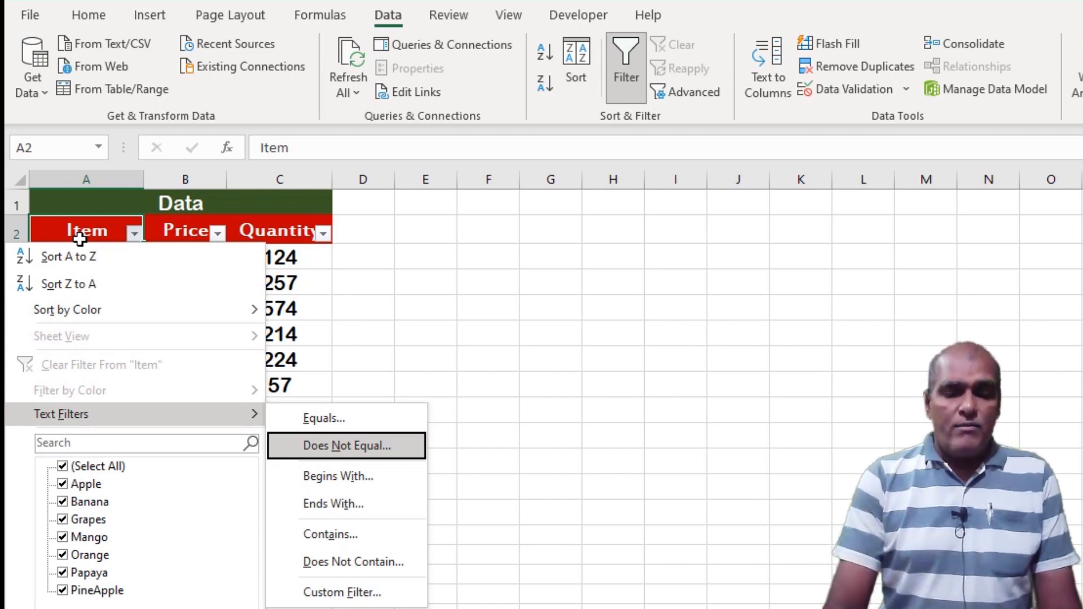
key("Return")
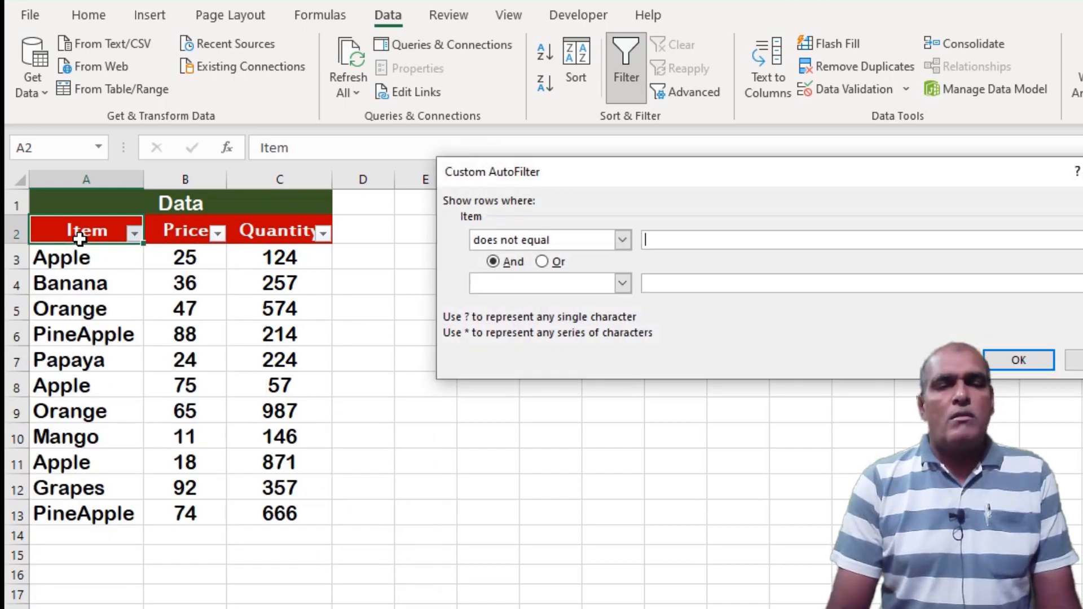
Step: Set the first condition of the custom Item filter to does not equal Apple
key("shift+Tab")
key("alt+Down")
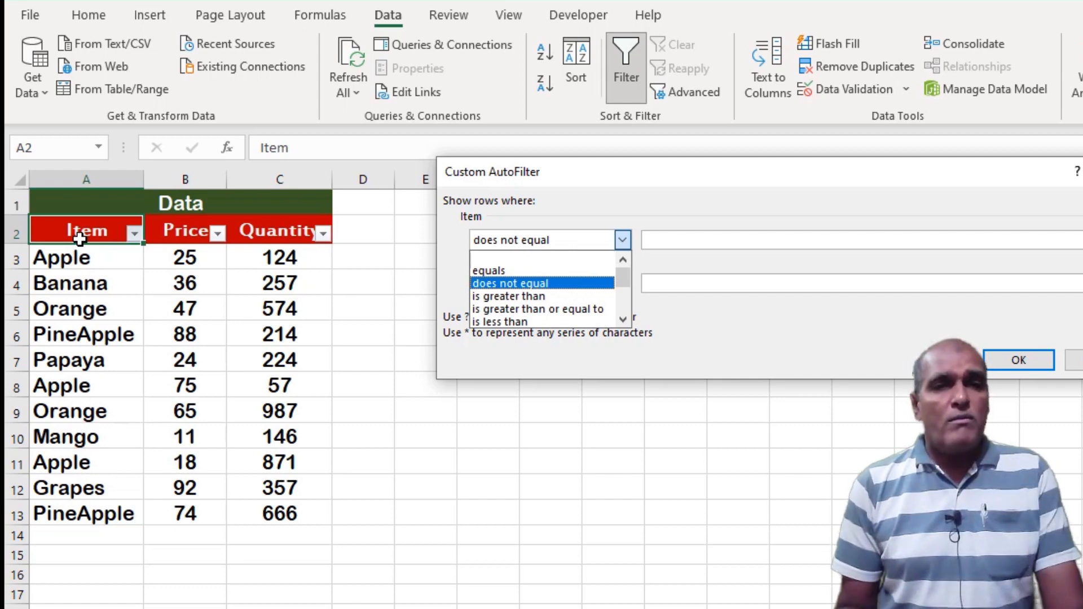
key("Return")
key("Tab")
key("alt+Down")
key("Return")
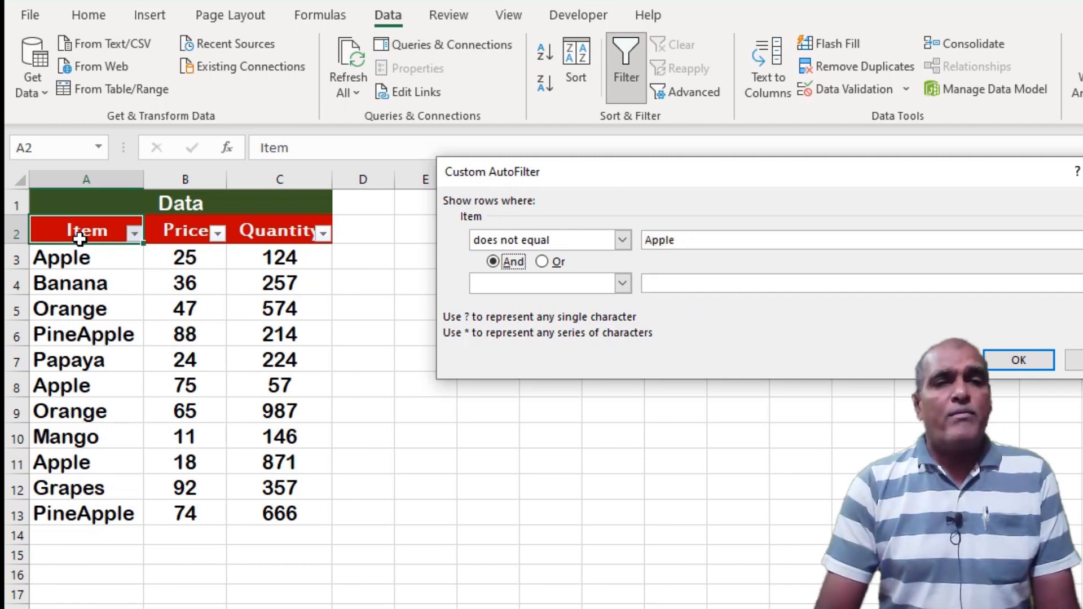
Step: Add a second And condition, equals Orange, to the custom Item filter and apply it
key("Tab")
key("alt+Down")
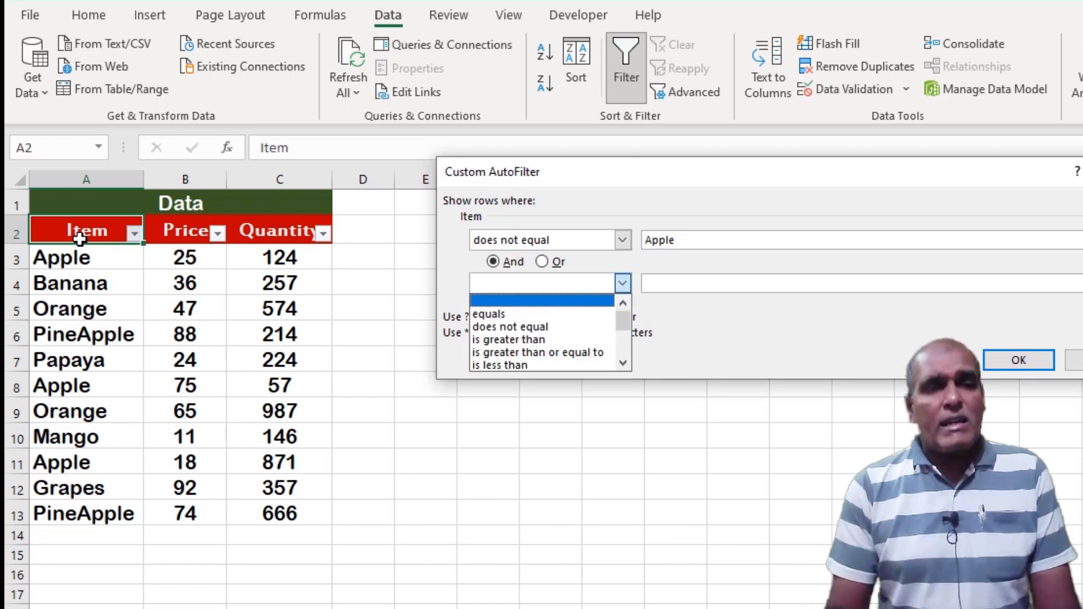
key("Down")
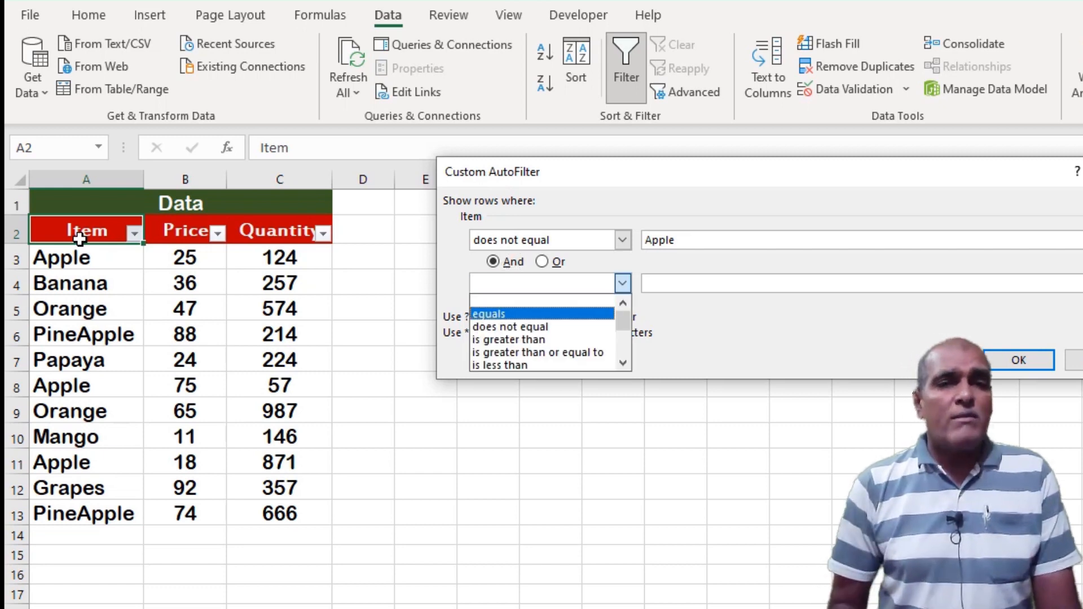
key("Tab")
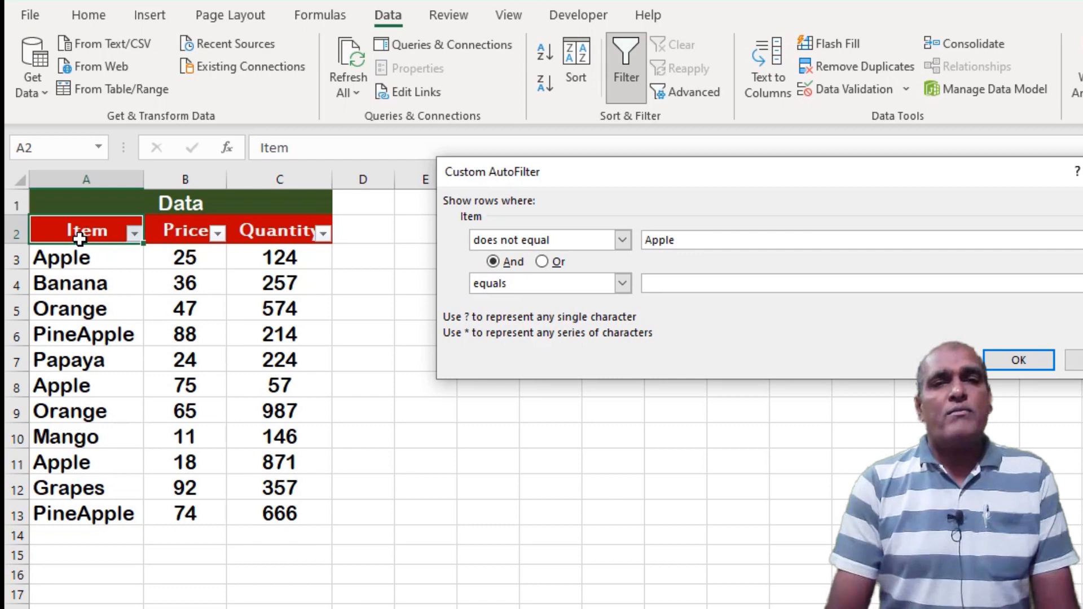
key("alt+Down")
key("Down")
key("Down")
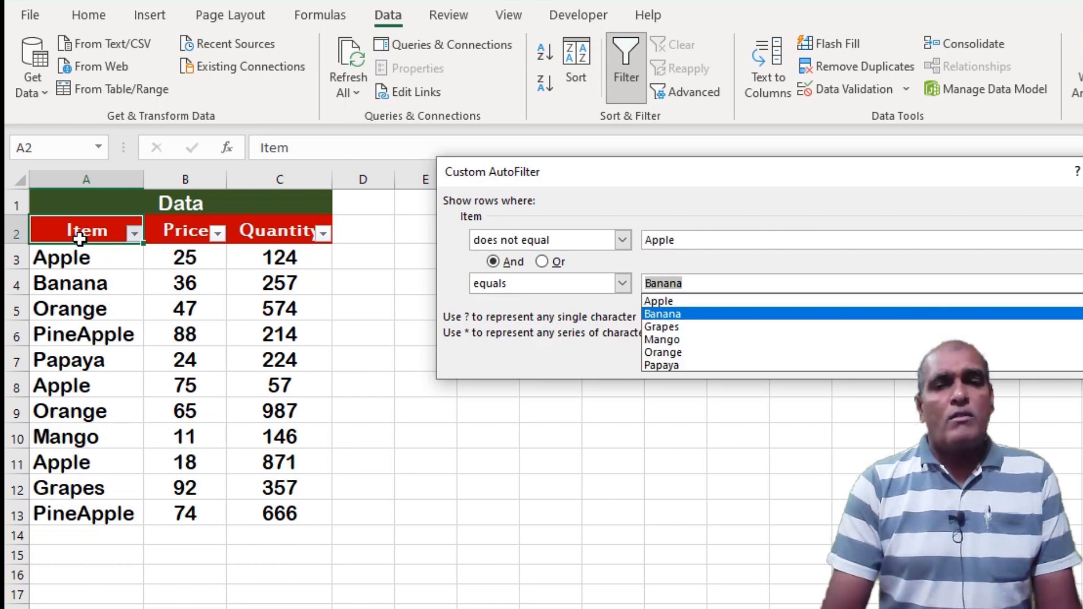
key("Down")
key("Down")
key("Down")
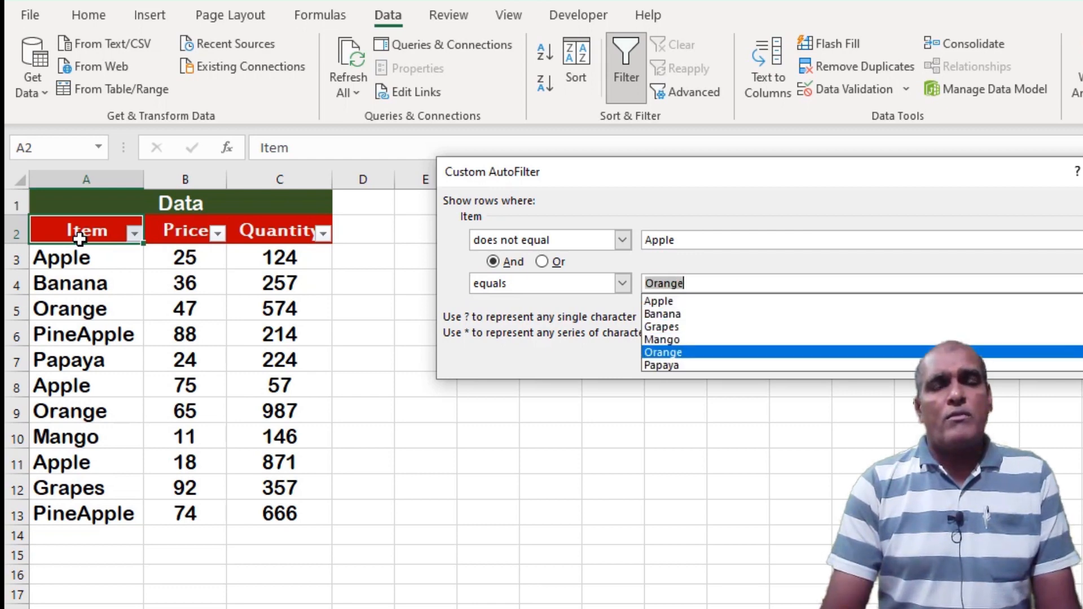
key("Return")
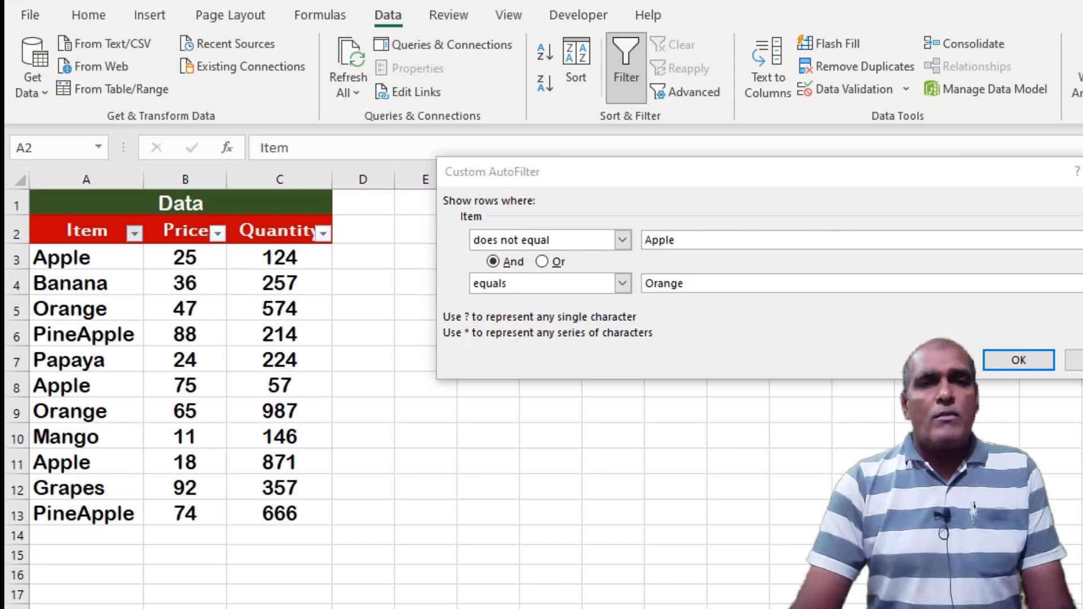
left_click(1019, 361)
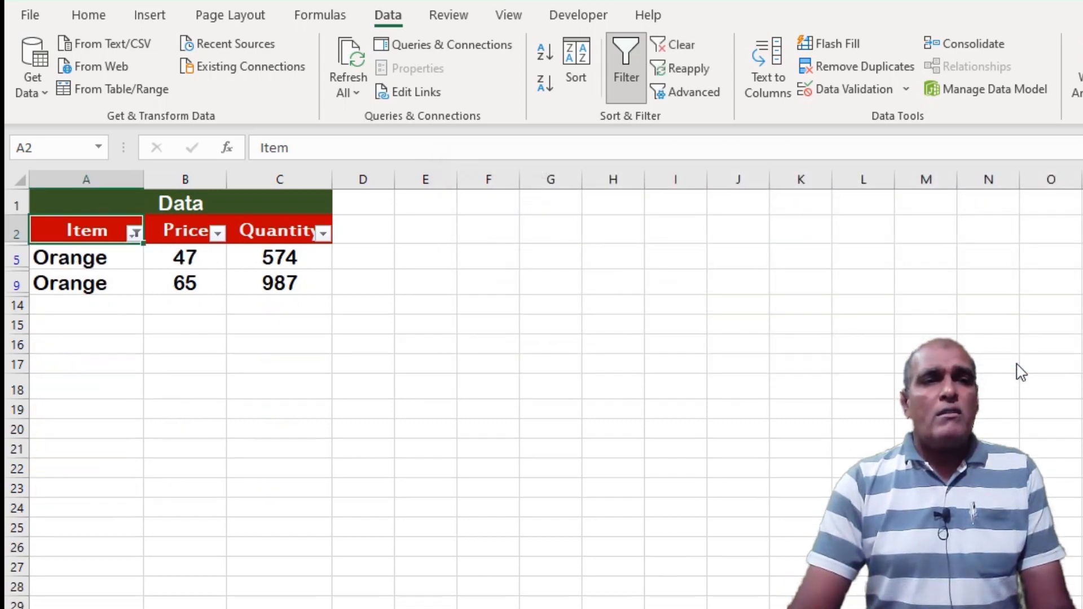
Step: Open a new Does Not Equal text filter from the Item header
left_click(105, 267)
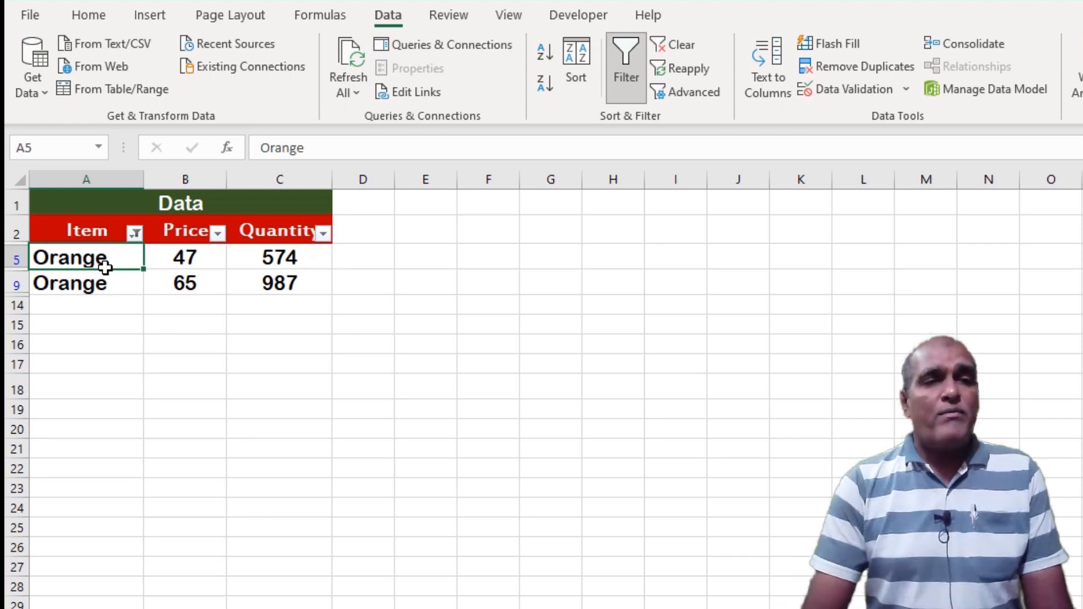
key("Up")
key("alt+Down")
key("Down")
key("Down")
key("Down")
key("Down")
key("Down")
key("Down")
key("Down")
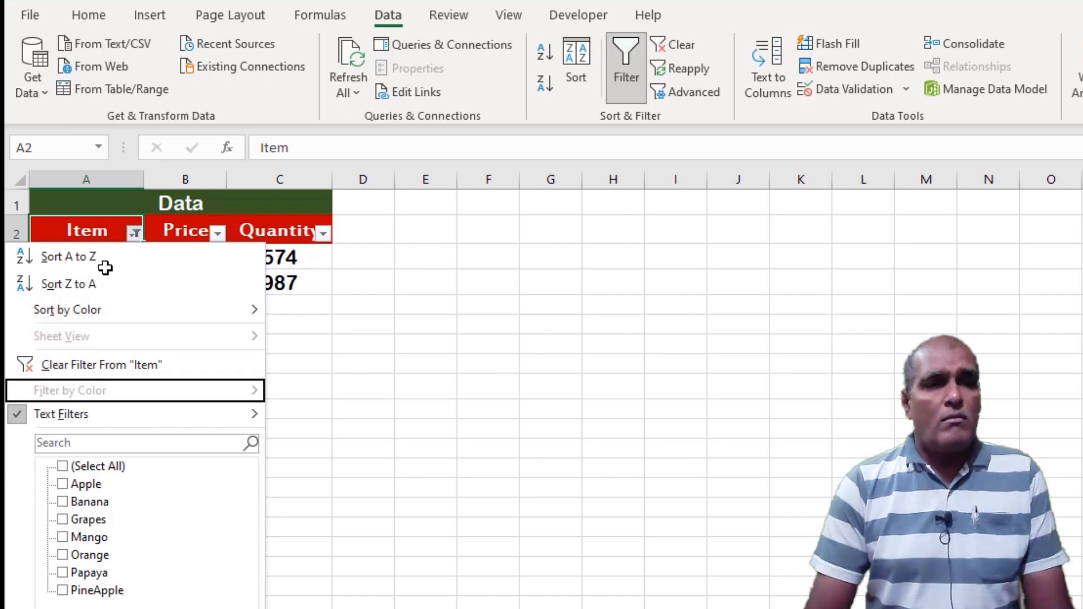
key("Right")
key("Down")
key("Return")
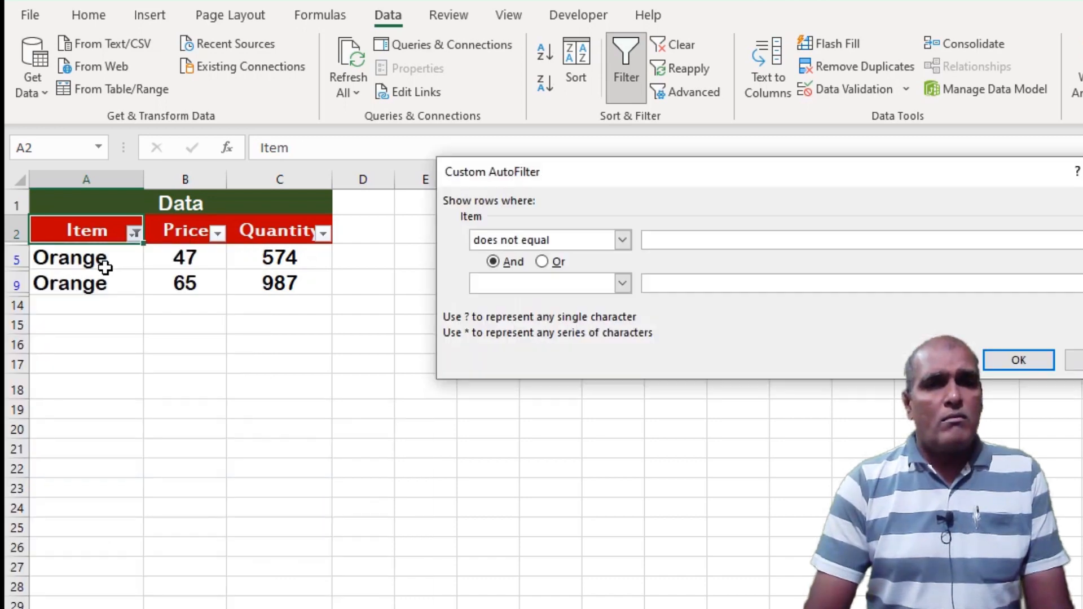
Step: Set the first condition's value to Apple in the custom Item filter
key("alt+Down")
key("Down")
key("Down")
key("Up")
key("Return")
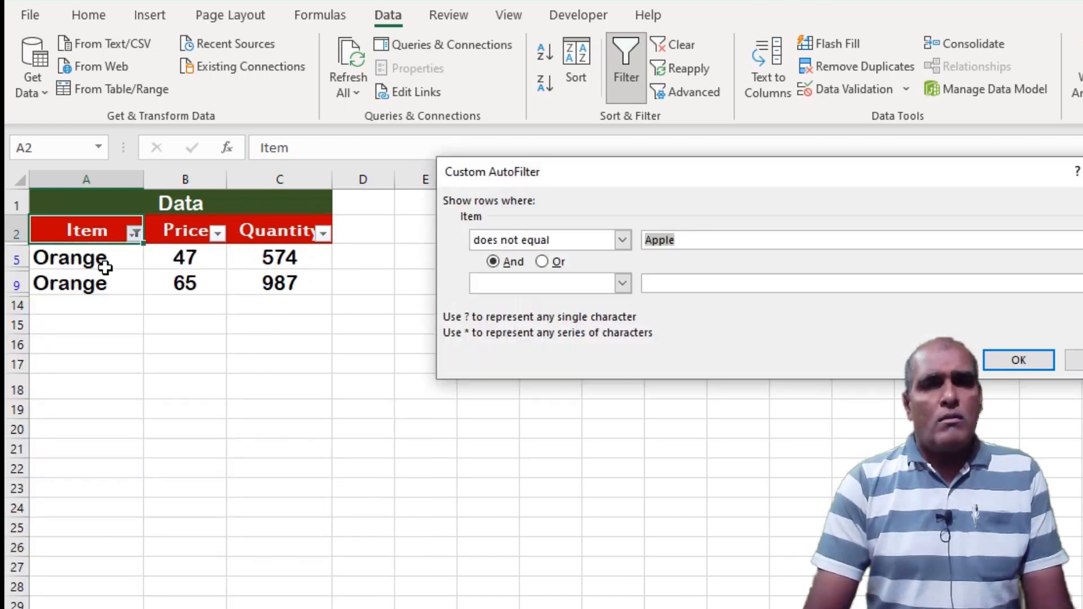
Step: Join the two Item conditions with Or and set the second comparison to equals
key("alt+o")
key("Tab")
key("alt+Down")
key("Down")
key("Down")
key("Up")
key("Return")
Step: Choose Orange as the second condition's value and apply the custom Item filter
key("Tab")
key("alt+Down")
key("Down")
key("Down")
key("Down")
key("Down")
key("Down")
key("Return")
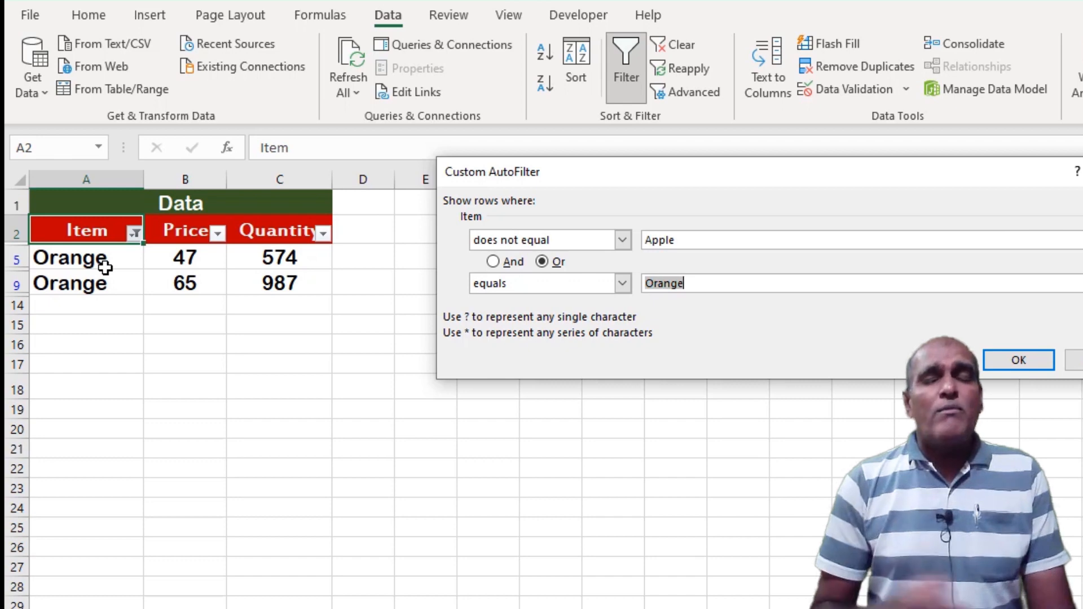
key("Return")
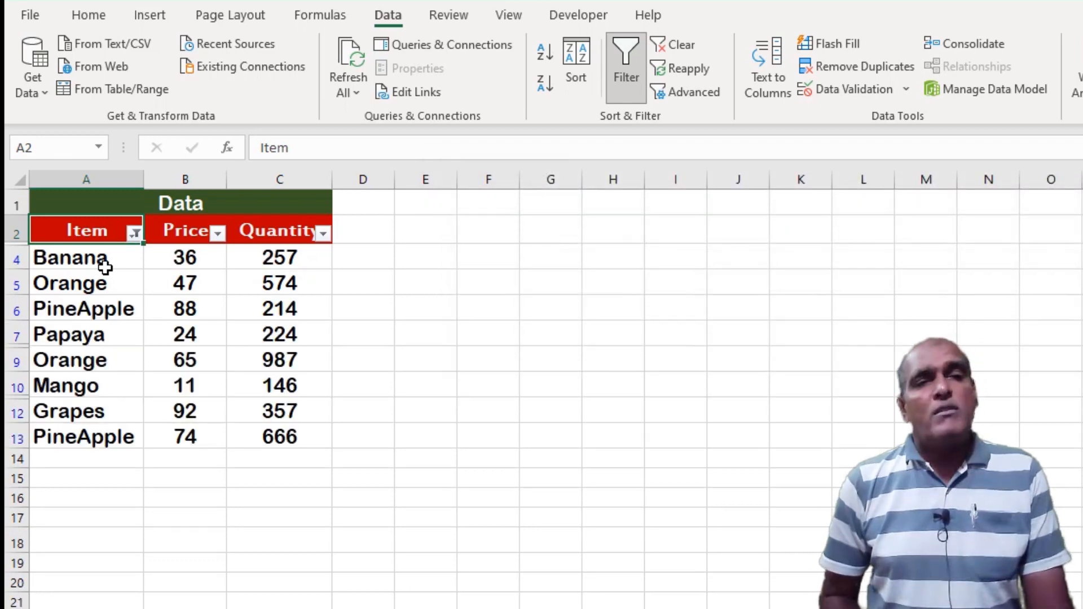
Step: Examine the filtered rows by selecting the first Orange row across Item, Price and Quantity
left_click(105, 268)
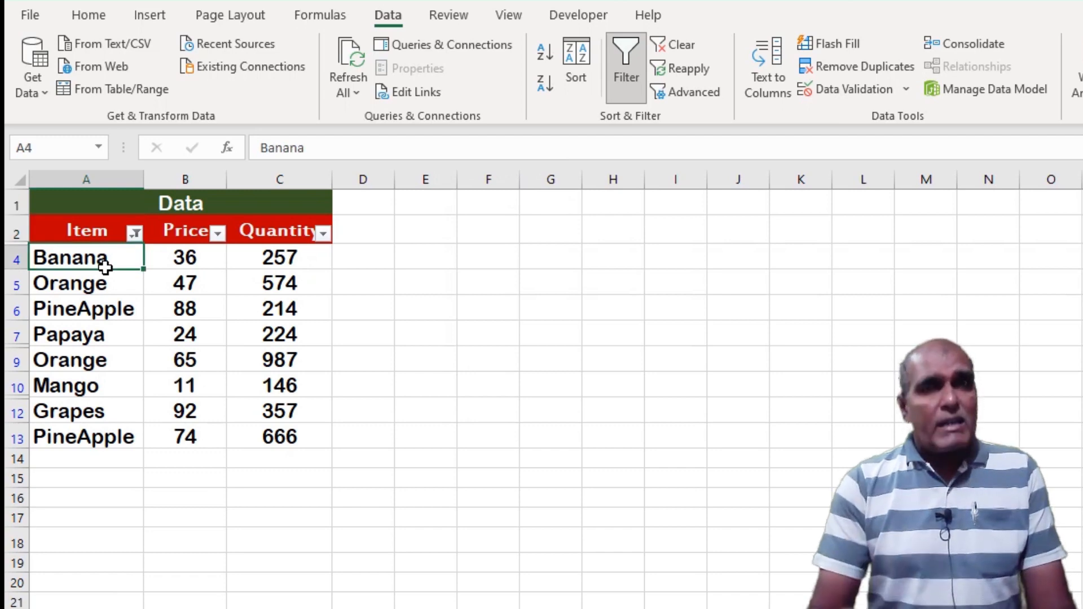
key("Down")
key("shift+Right")
key("shift+Right")
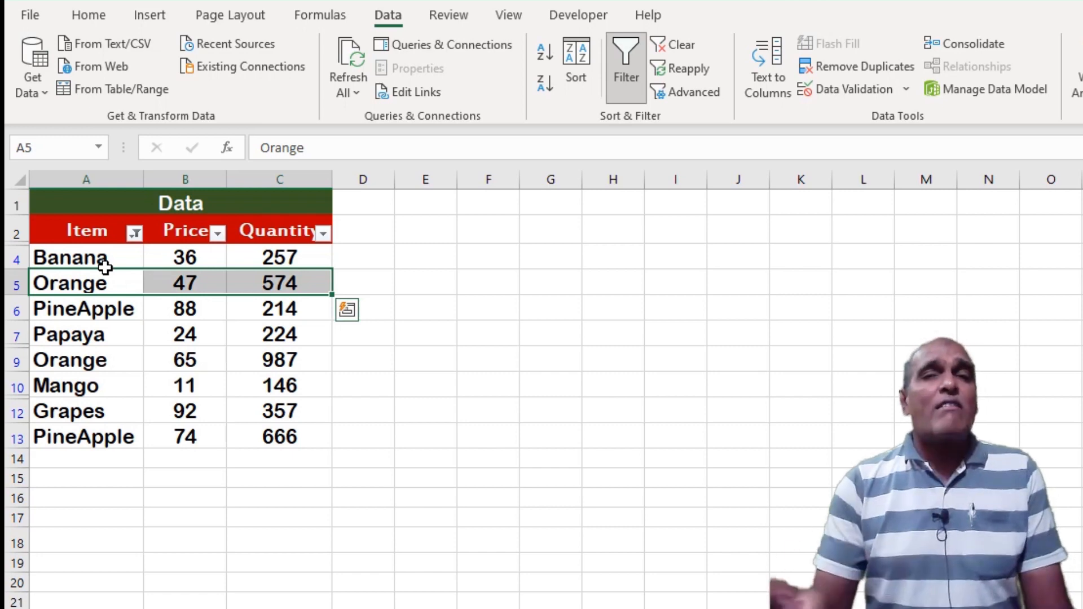
left_click(105, 267)
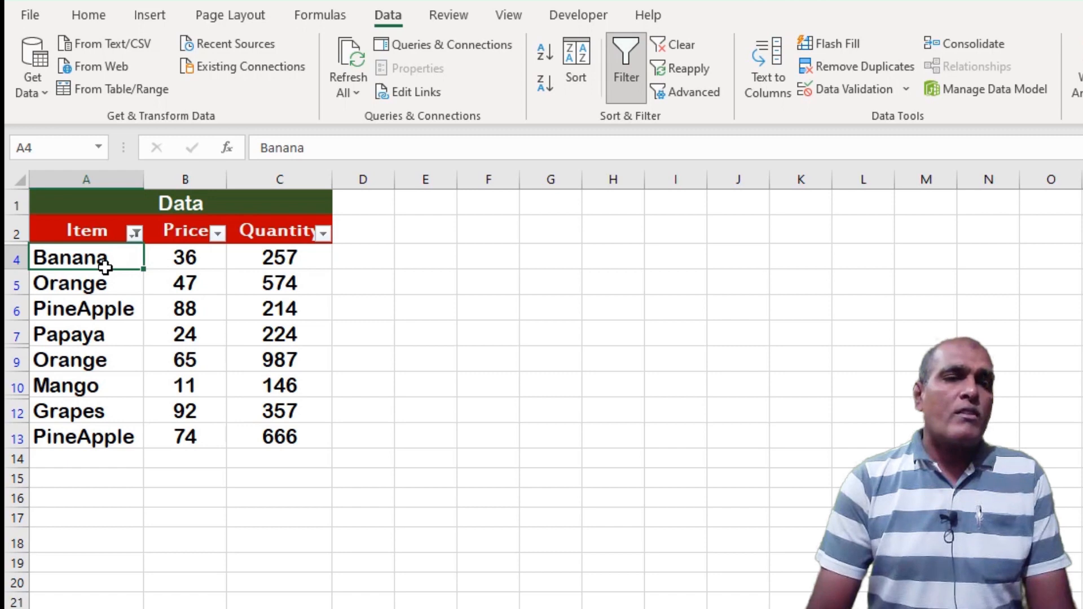
Step: Open a Begins With text filter for the Item column
left_click(89, 232)
key("alt+Down")
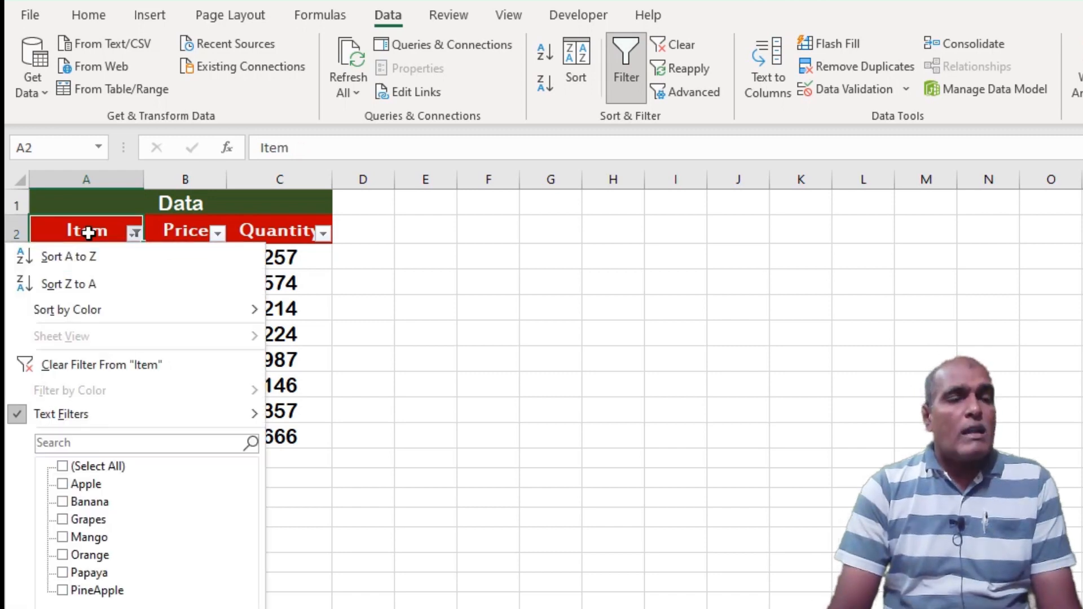
key("f")
key("Down")
key("Down")
key("Down")
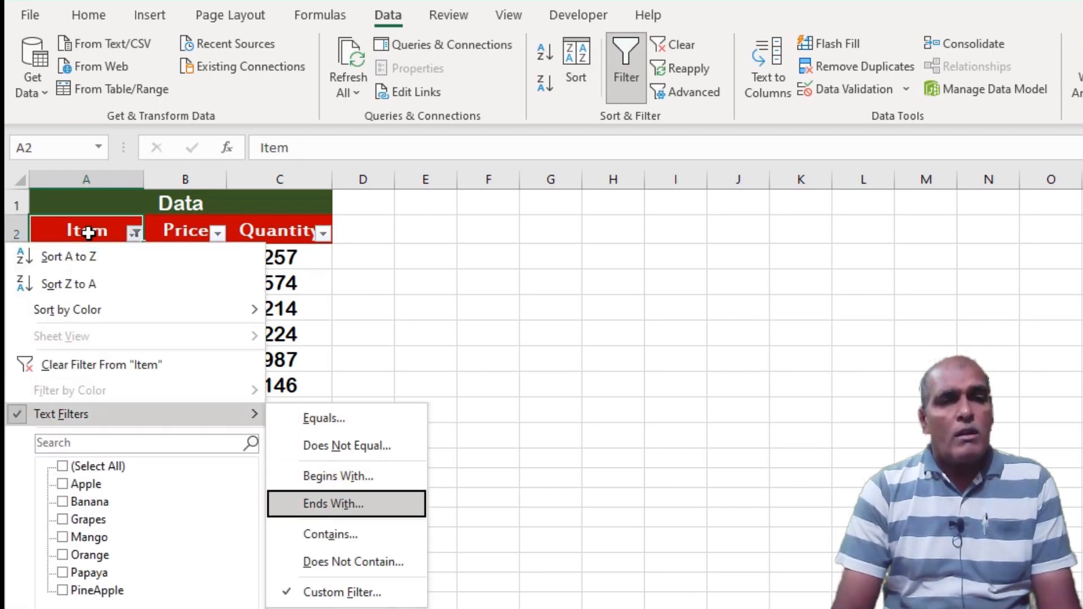
key("Up")
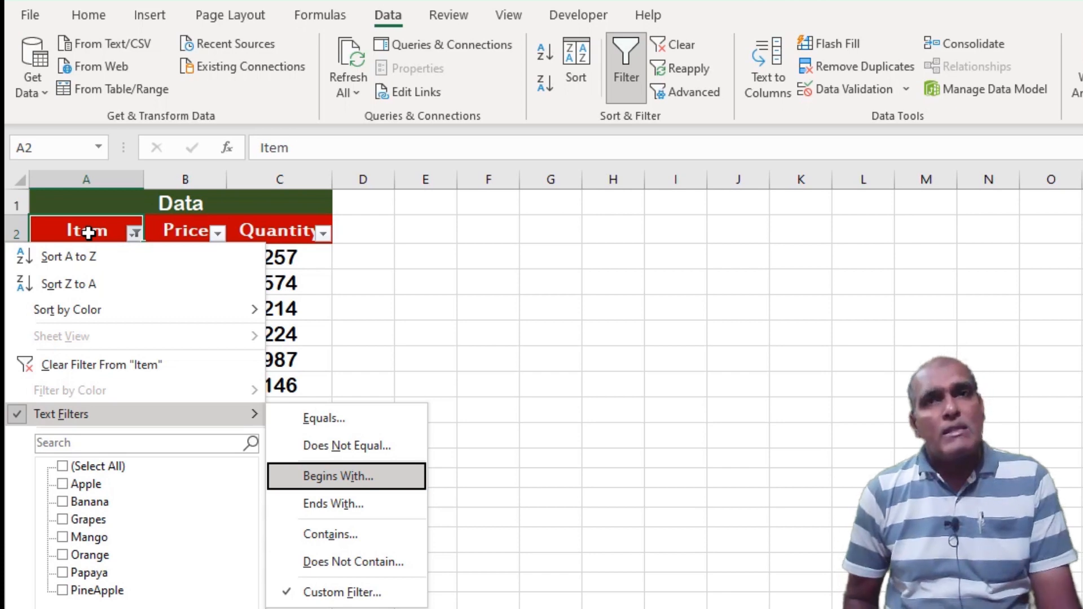
key("Return")
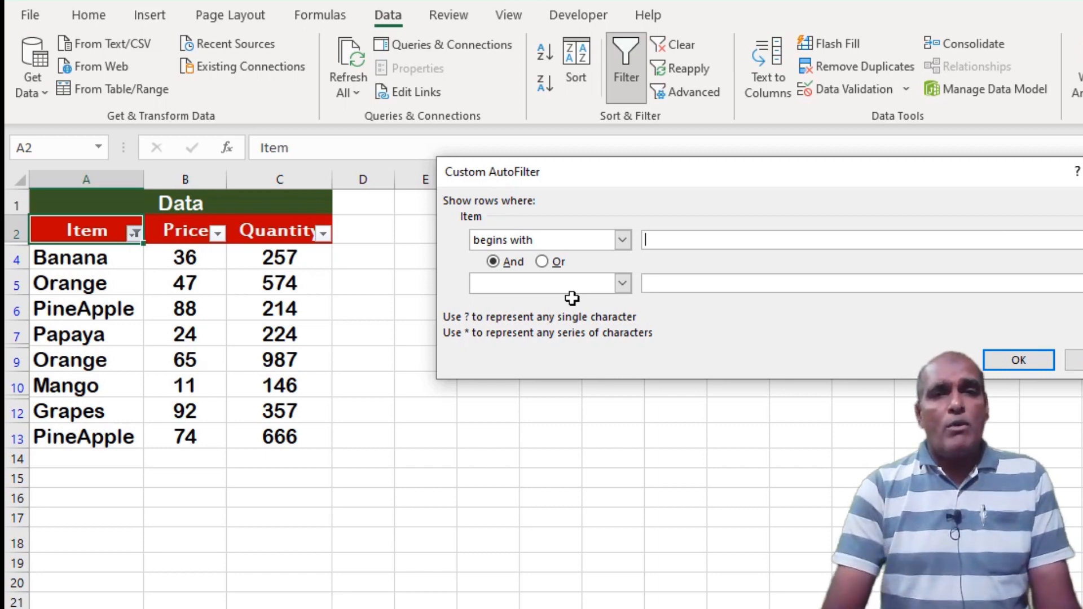
Step: Set the first Item condition to begins with M and join the conditions with Or
key("alt+Down")
key("Escape")
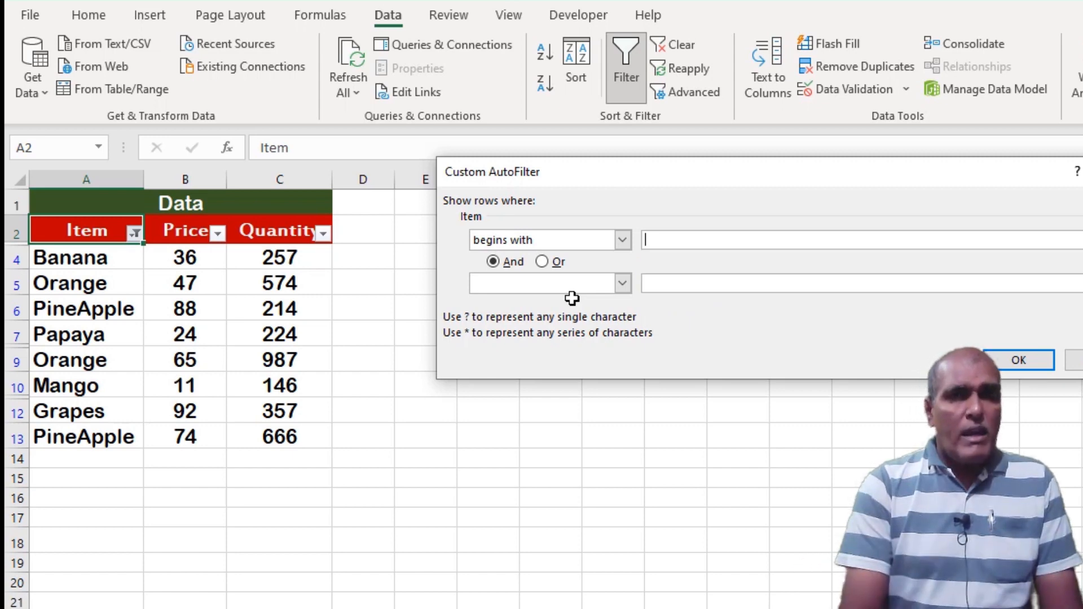
type("M")
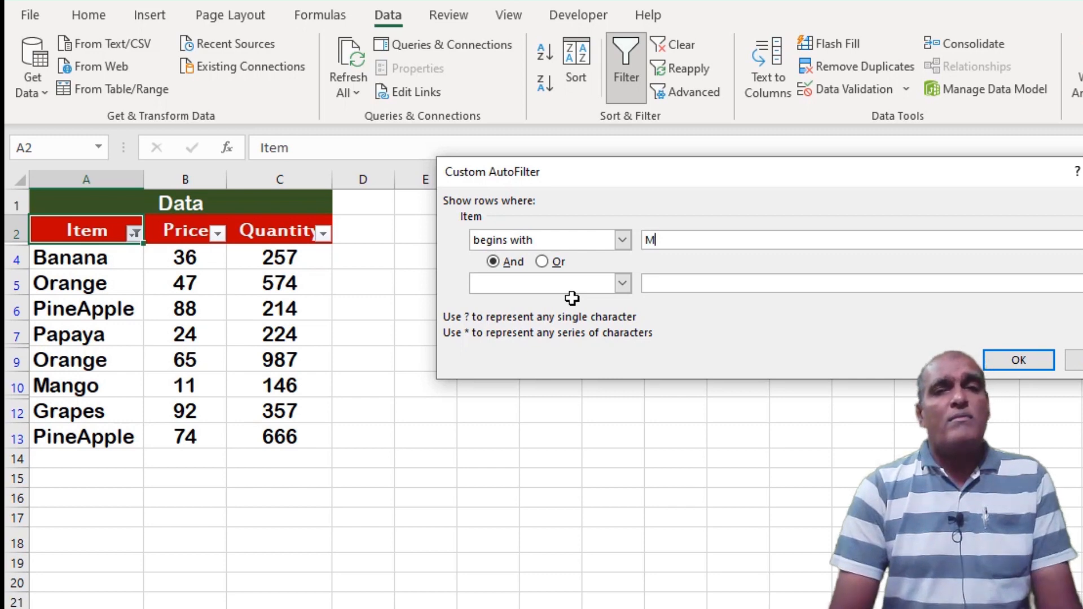
key("Tab")
key("Tab")
key("shift+Tab")
key("Right")
Step: Set the second Item condition to begins with G and apply the filter
key("Tab")
key("alt+Down")
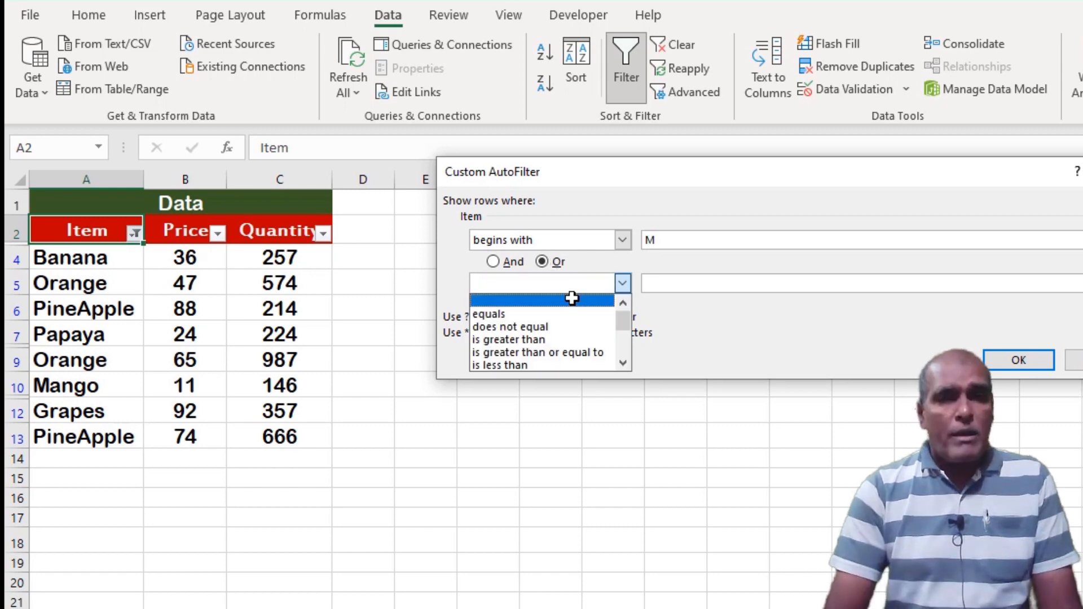
key("Down")
key("Down")
key("Down")
key("Down")
key("Down")
key("Down")
key("Down")
key("Tab")
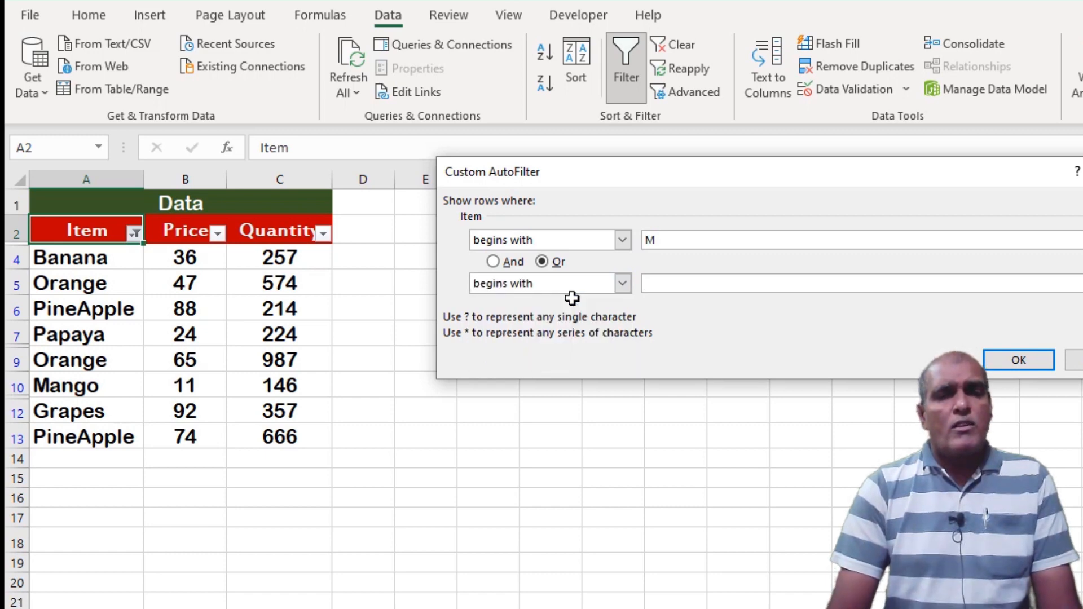
type("G")
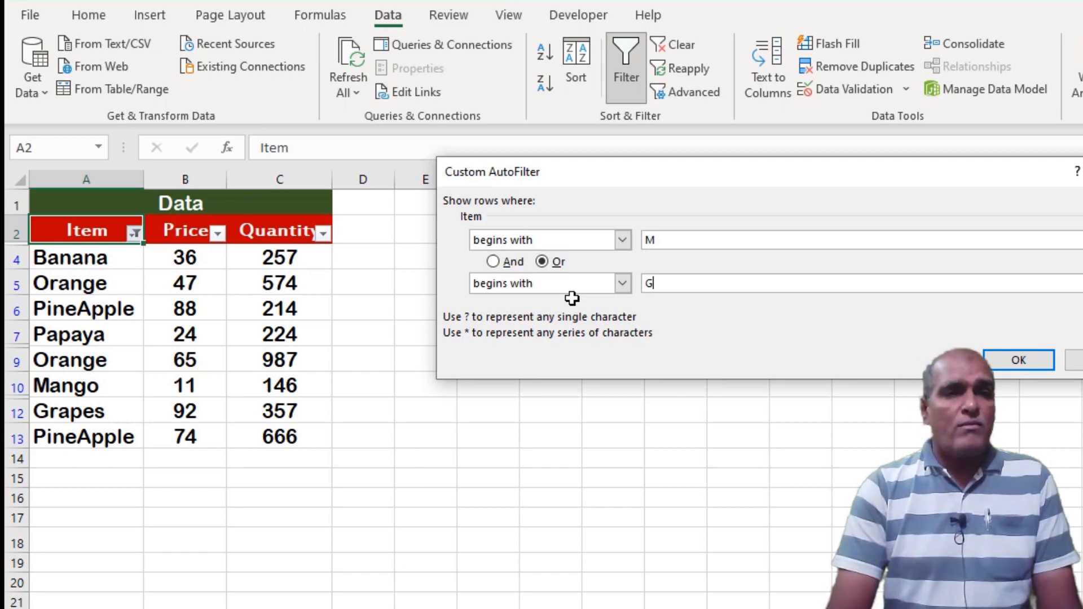
key("Return")
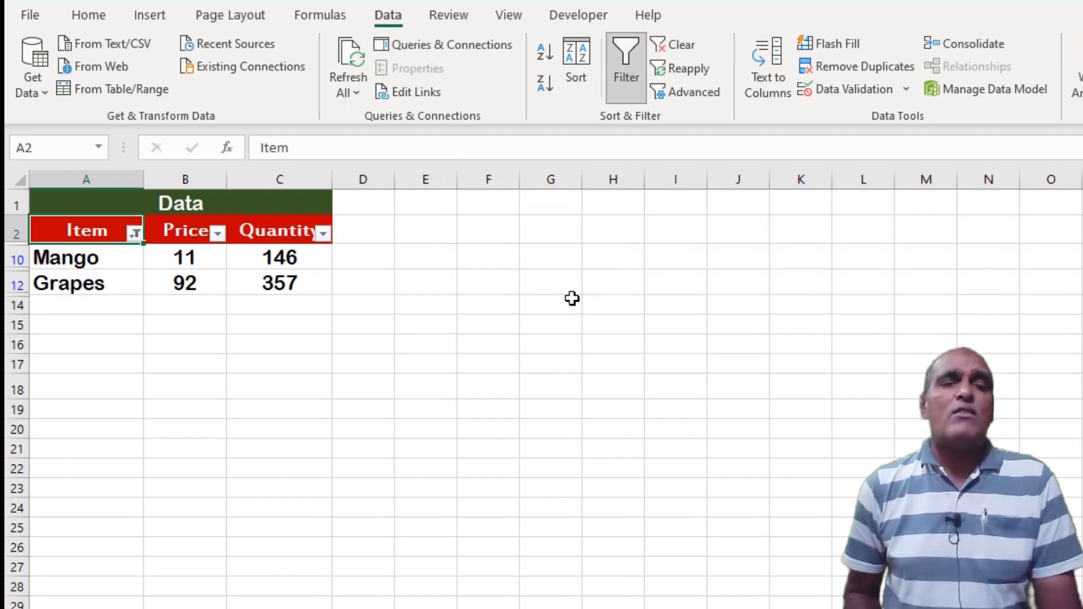
Step: Remove the filter from the data table and turn filtering back on for its headers
key("alt")
key("d")
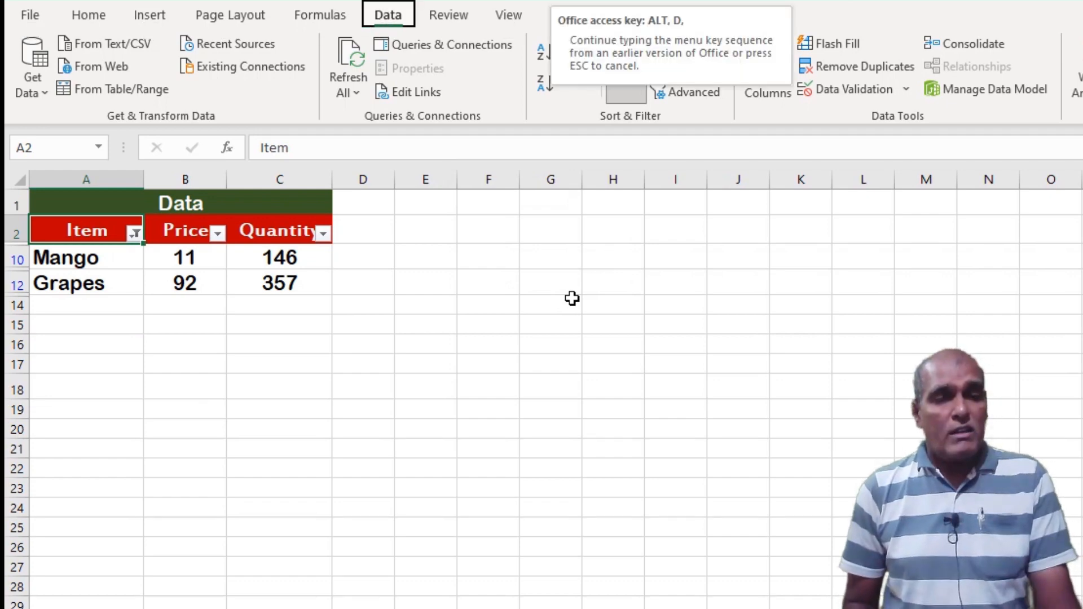
key("f")
key("f")
key("alt")
key("d")
key("f")
key("f")
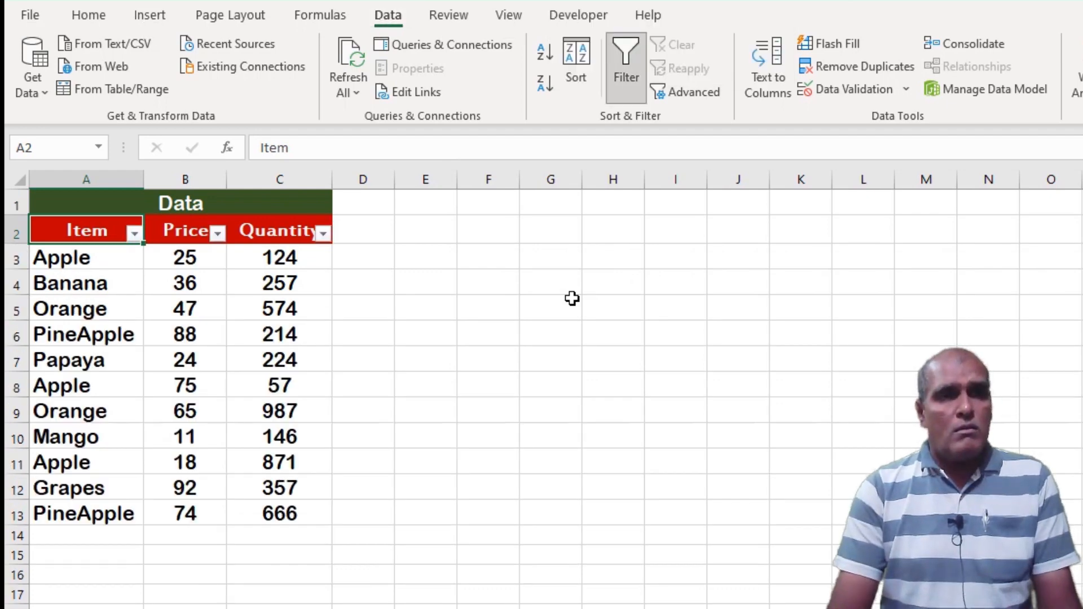
Step: Open another Begins With text filter for the Item column
key("alt+Down")
key("Down")
key("Down")
key("Down")
key("Down")
key("Right")
key("Down")
key("Down")
key("Down")
key("Up")
key("Return")
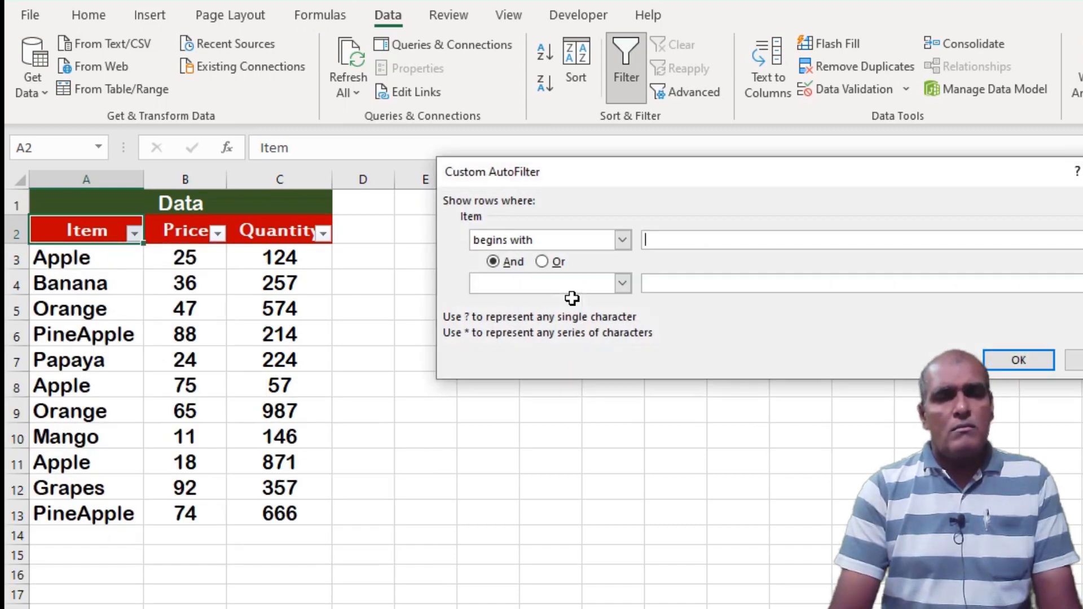
Step: Set the first Item condition to begins with A and join the conditions with Or
type("A")
key("Tab")
key("Right")
Step: Set the second Item condition to does not begin with P and apply the filter
key("Tab")
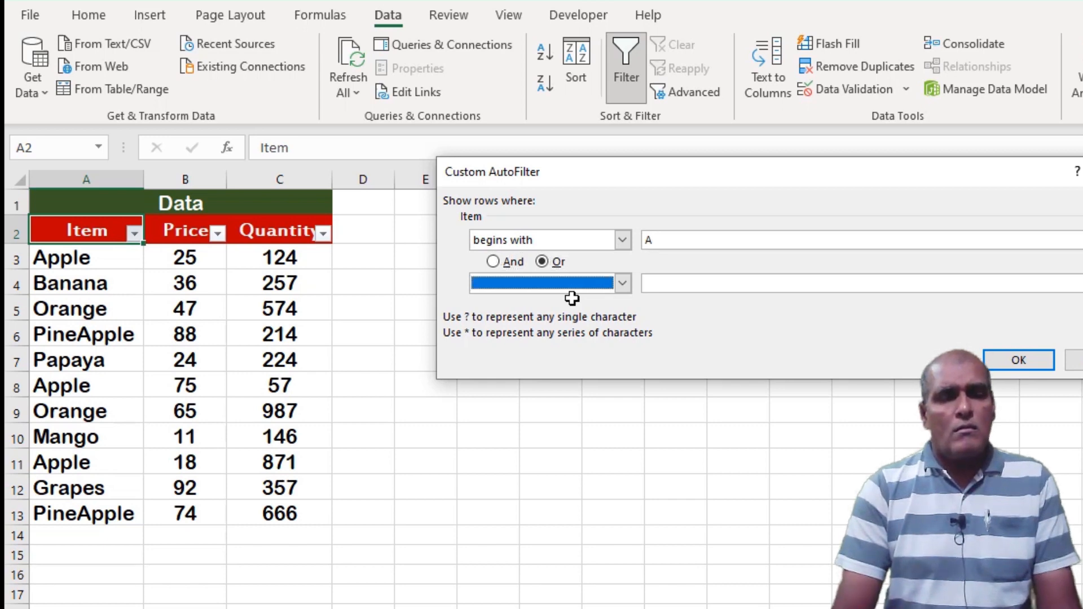
key("alt+Down")
key("Down")
key("Down")
key("Down")
key("Down")
key("Down")
key("Down")
key("Down")
key("Down")
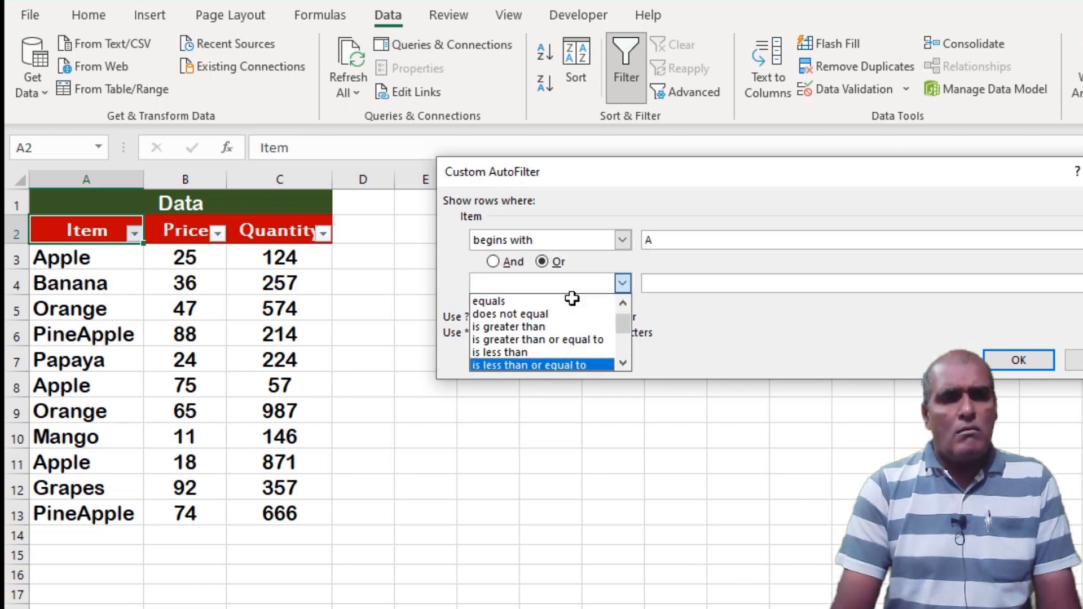
key("Return")
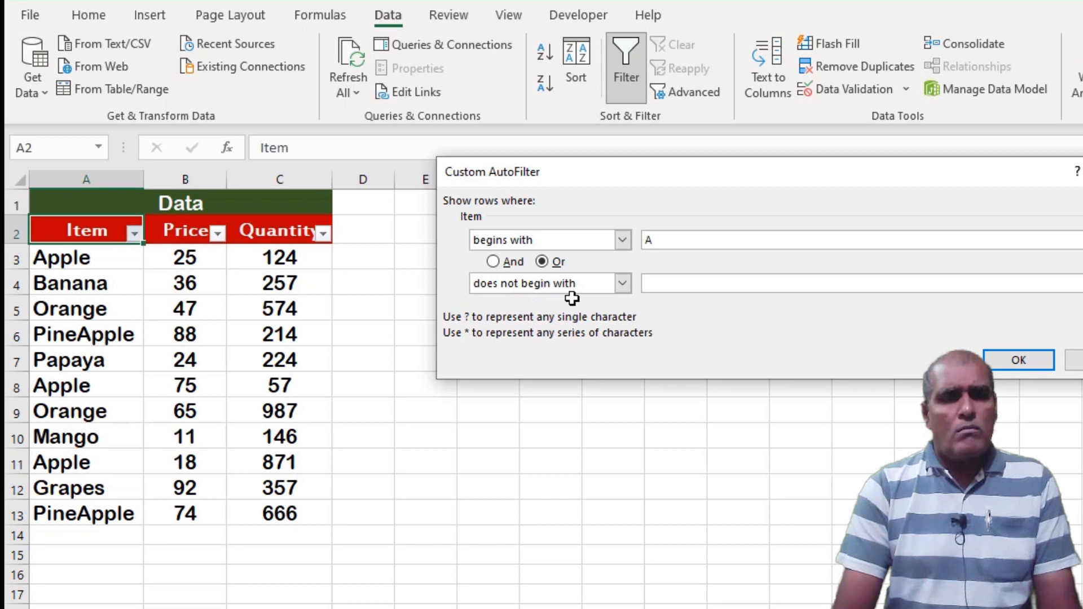
type("P")
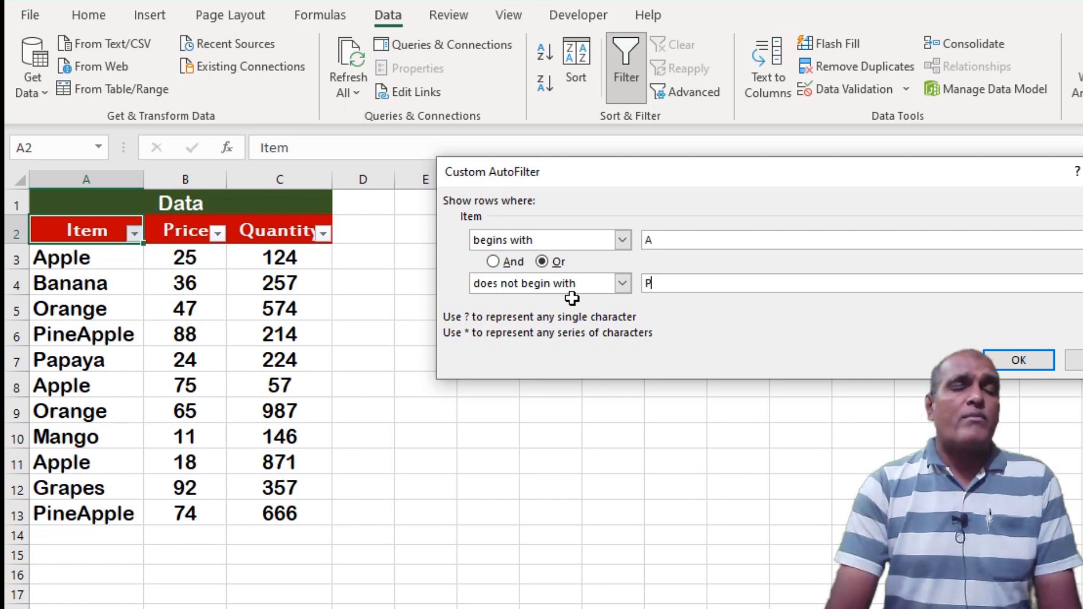
key("Return")
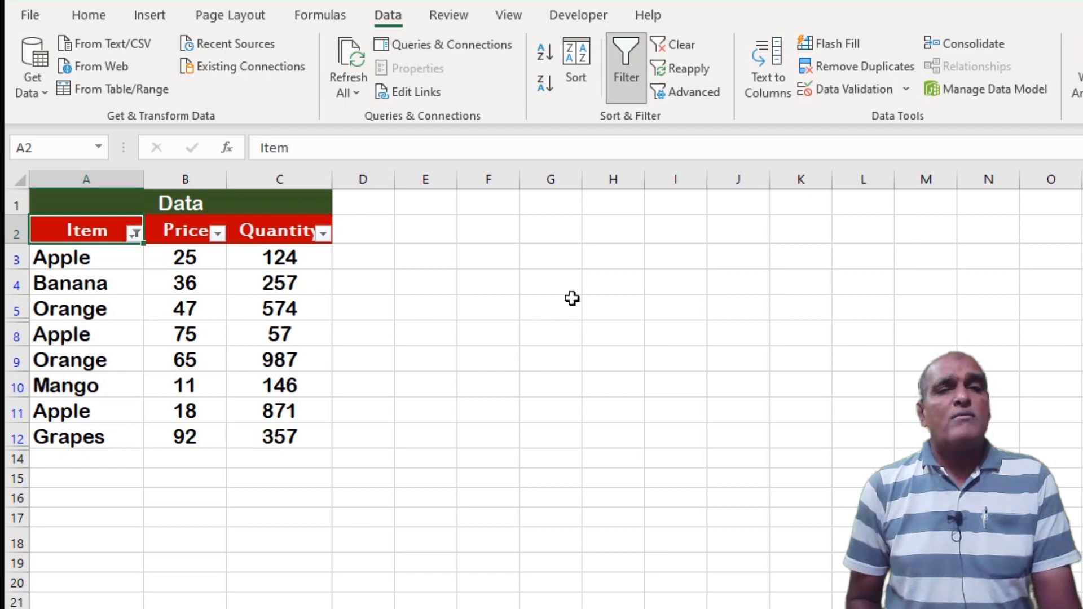
Step: Turn off filtering for the data table
key("ctrl+shift+l")
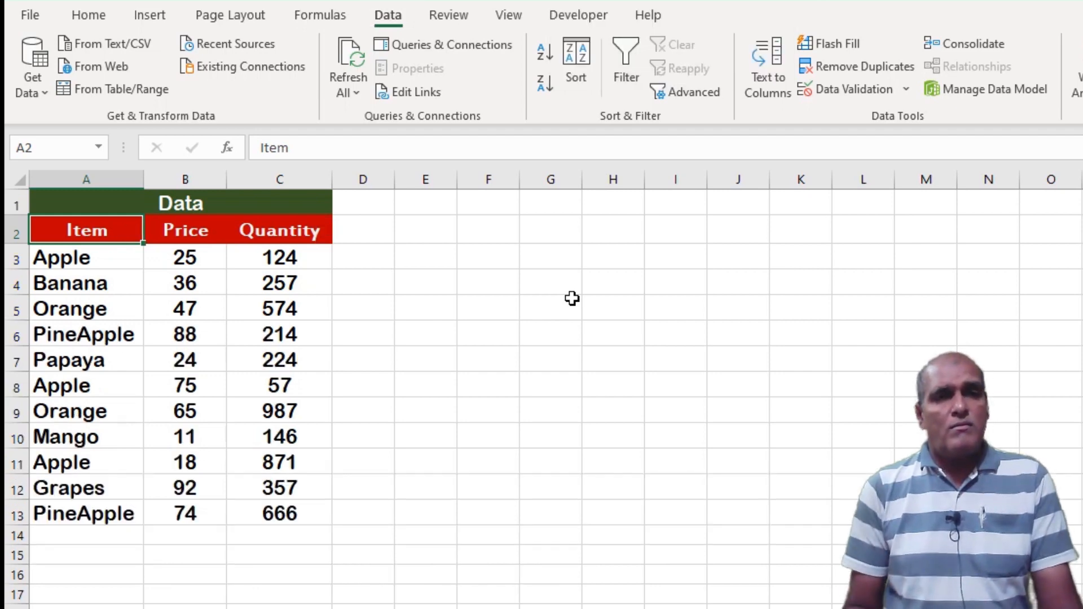
Step: Turn on filtering for the data table and open an Ends With text filter for the Item column
key("ctrl+shift+l")
key("alt+Down")
key("Down")
key("Down")
key("Down")
key("Down")
key("Right")
key("Down")
key("Down")
key("Down")
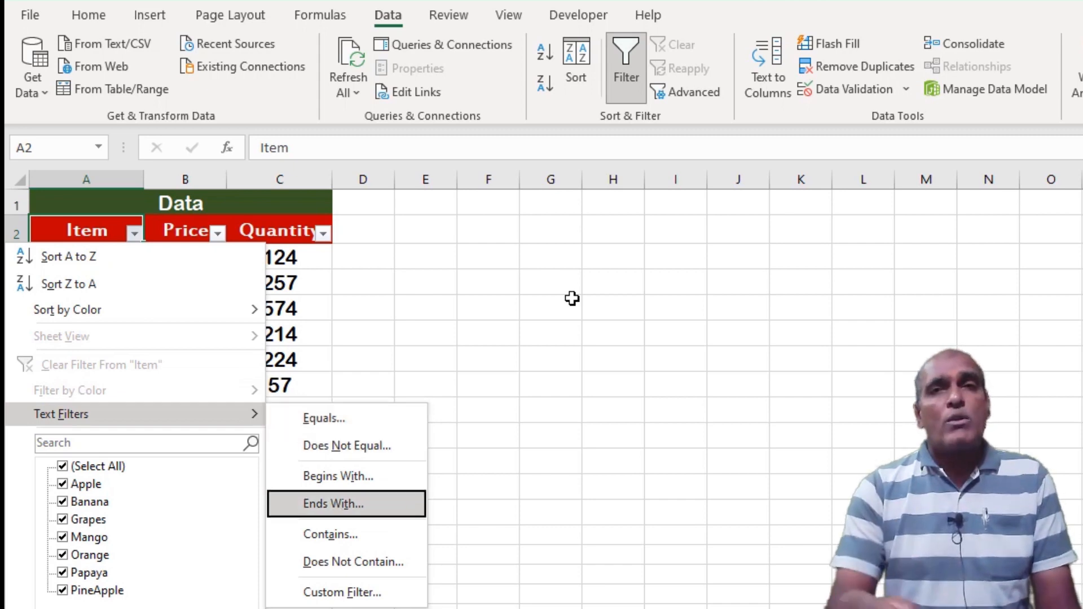
key("Return")
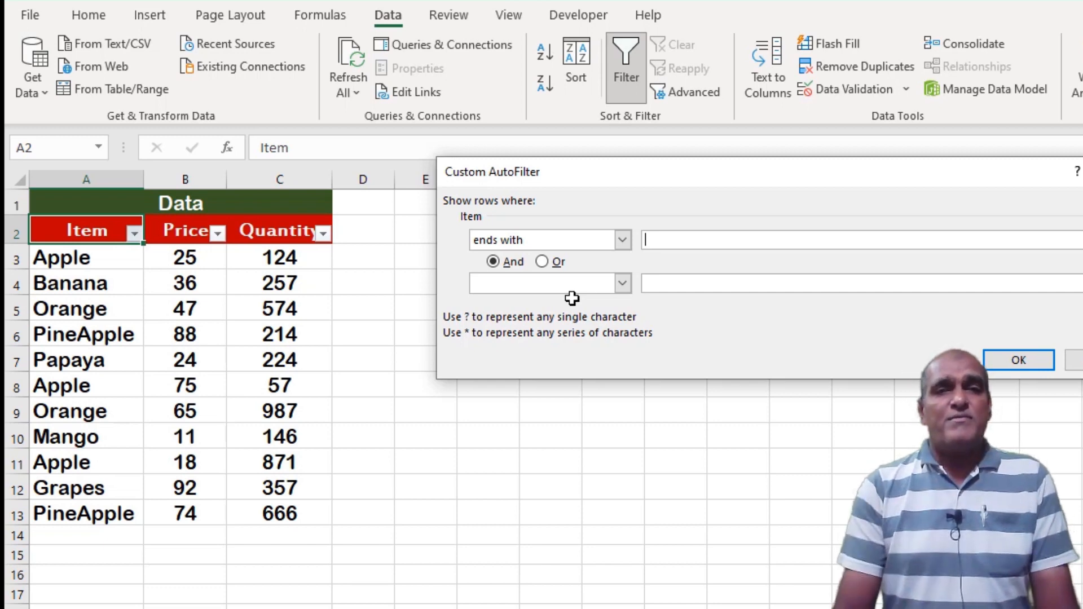
Step: Set the Item condition to ends with e and apply the filter
type("e")
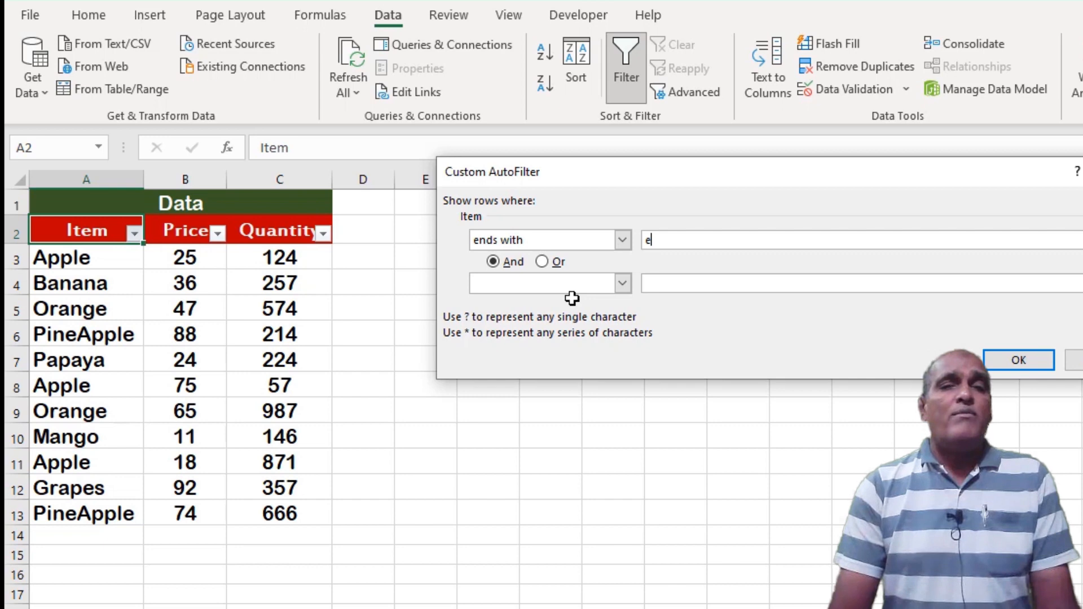
left_click(1019, 361)
left_click(375, 410)
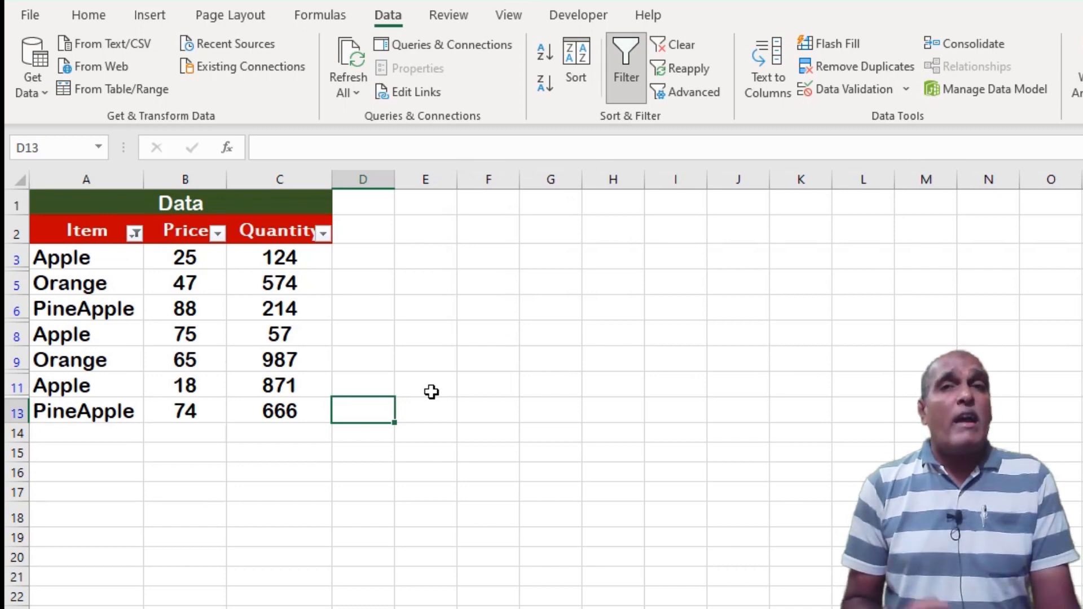
Step: Clear the Ends With filter by turning the table's filtering off and on again from the Item header
left_click(92, 233)
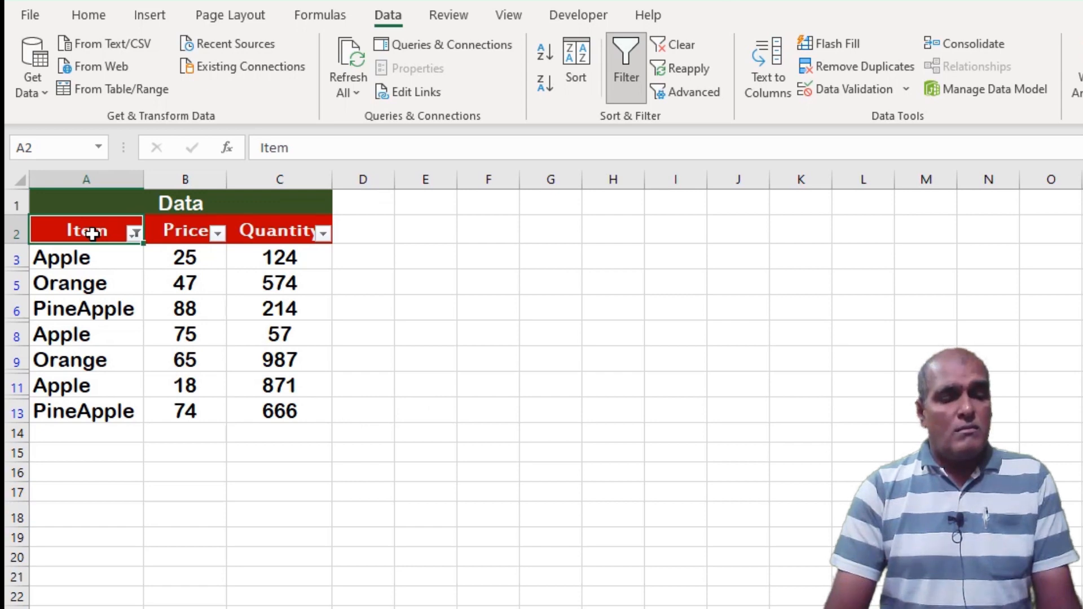
key("alt+d")
key("f")
key("f")
key("alt+d")
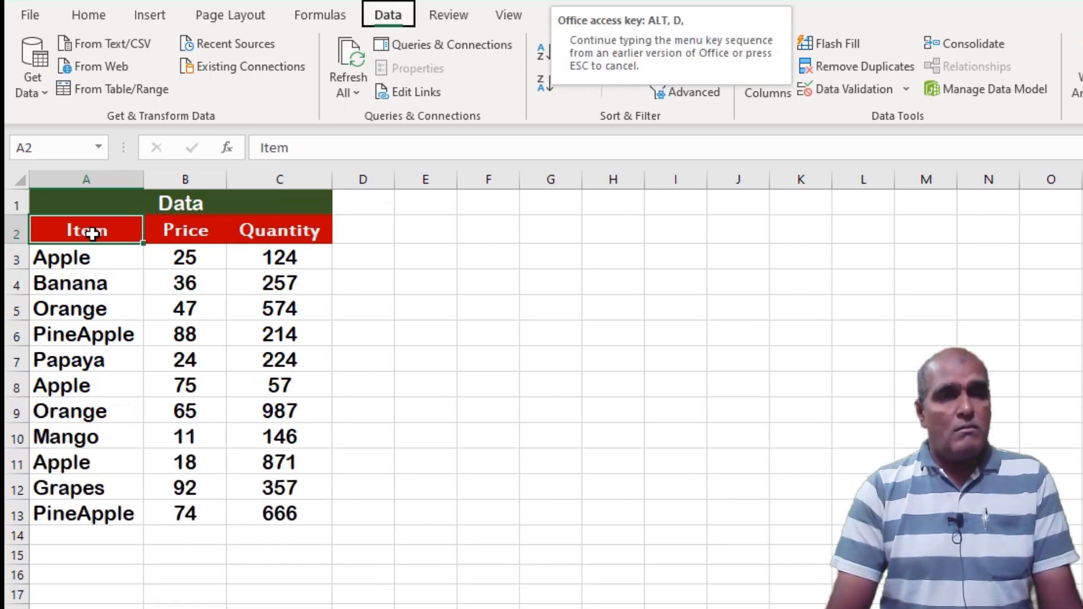
key("f")
key("f")
Step: Apply a Contains text filter to the Item column with the text an
key("alt+Down")
key("Down")
key("Down")
key("Down")
key("Down")
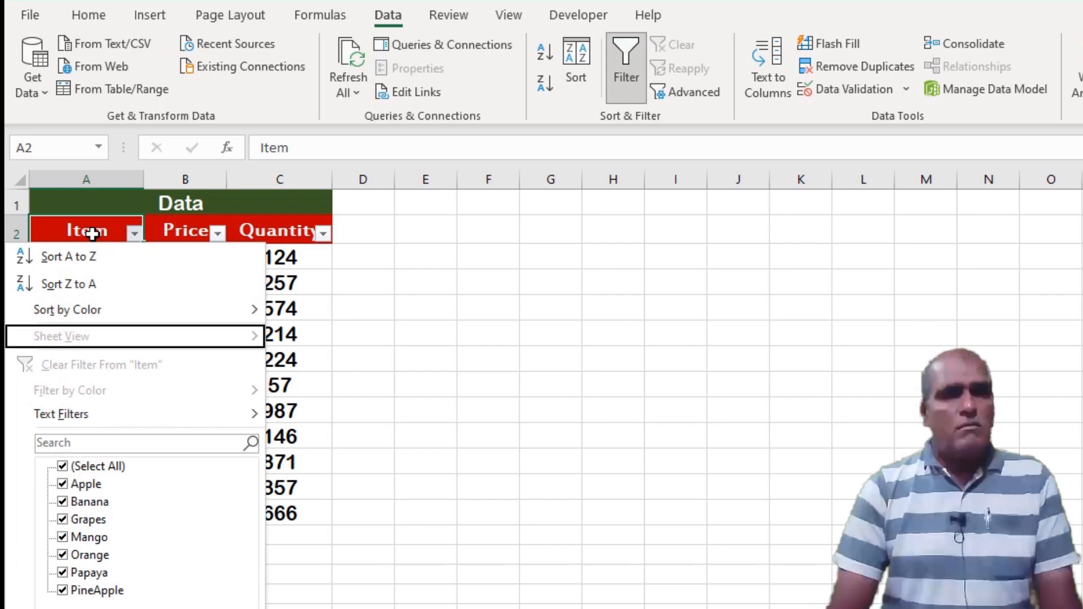
key("Right")
key("Down")
key("Down")
key("Down")
key("Down")
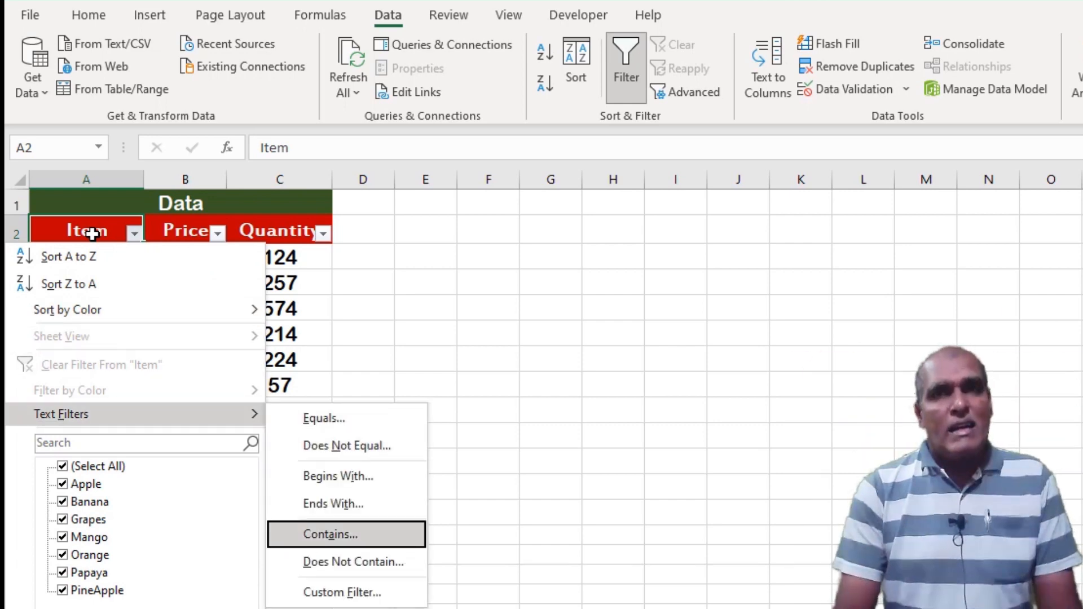
key("Return")
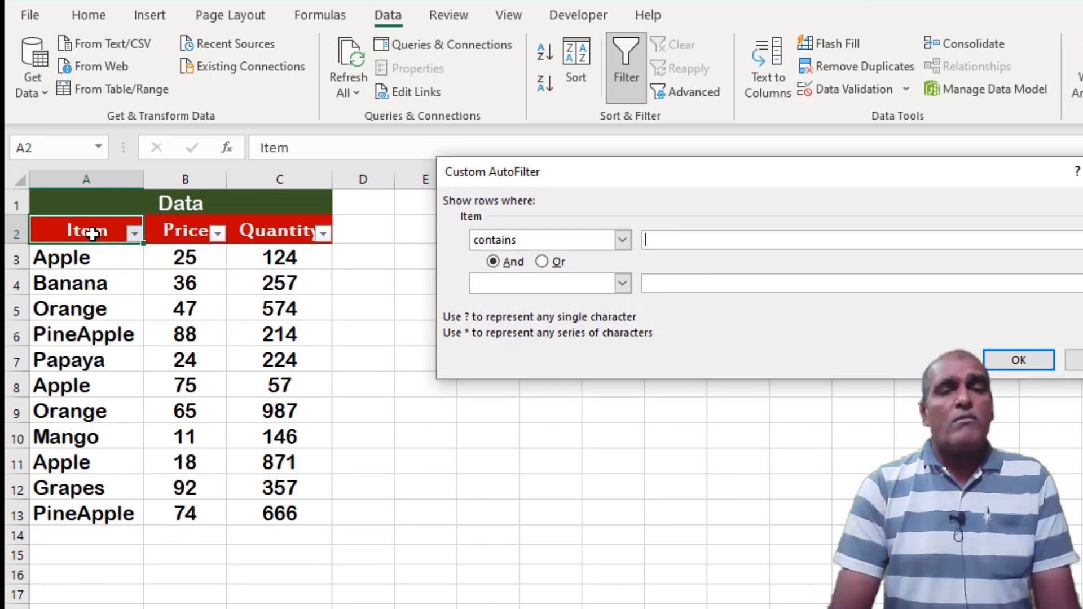
type("an")
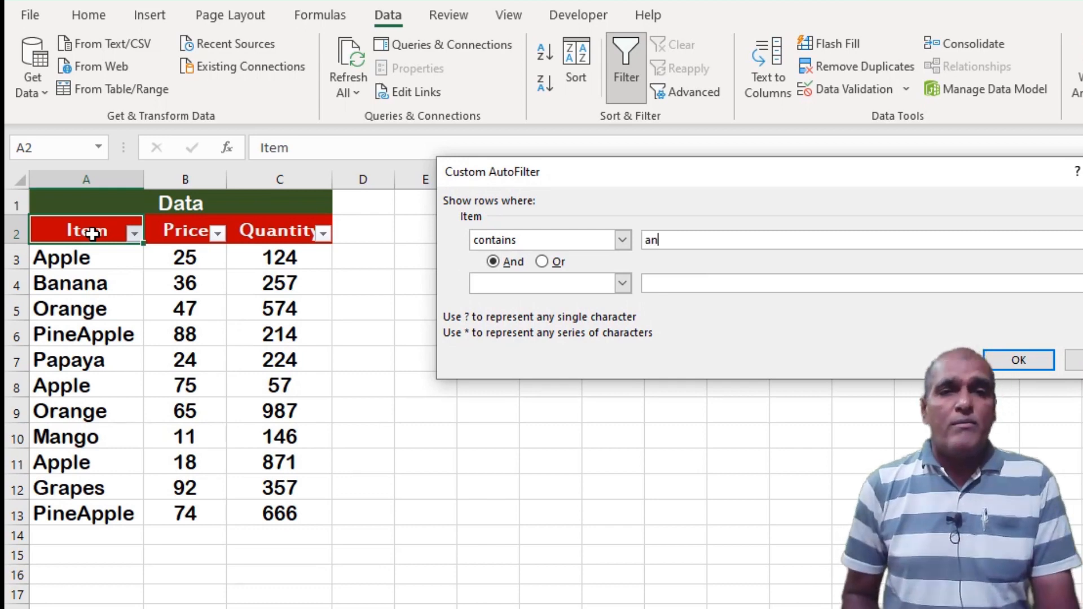
left_click(1016, 361)
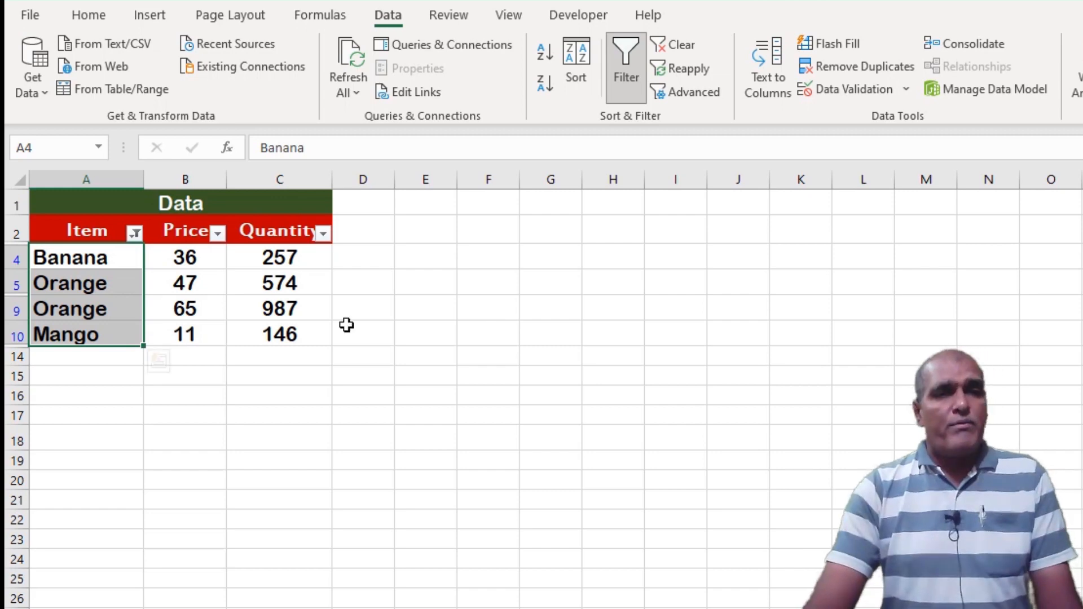
Step: Reopen the Item column's custom text filter that holds the Contains condition
left_click(94, 238)
key("alt+Down")
key("Down")
key("Down")
key("Down")
key("Down")
key("Down")
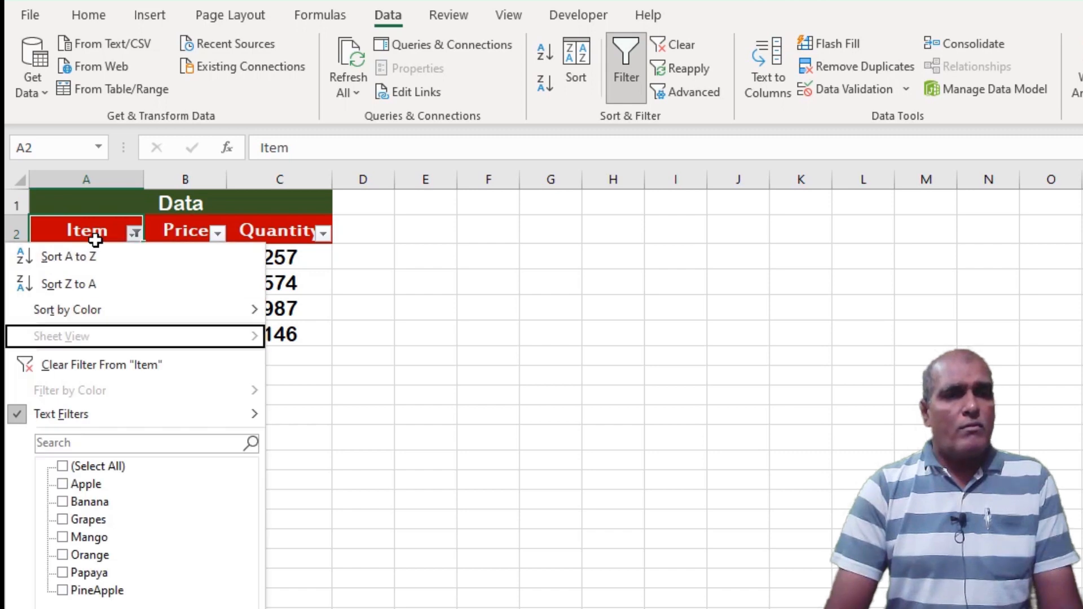
key("Right")
key("Down")
key("Down")
key("Down")
key("Down")
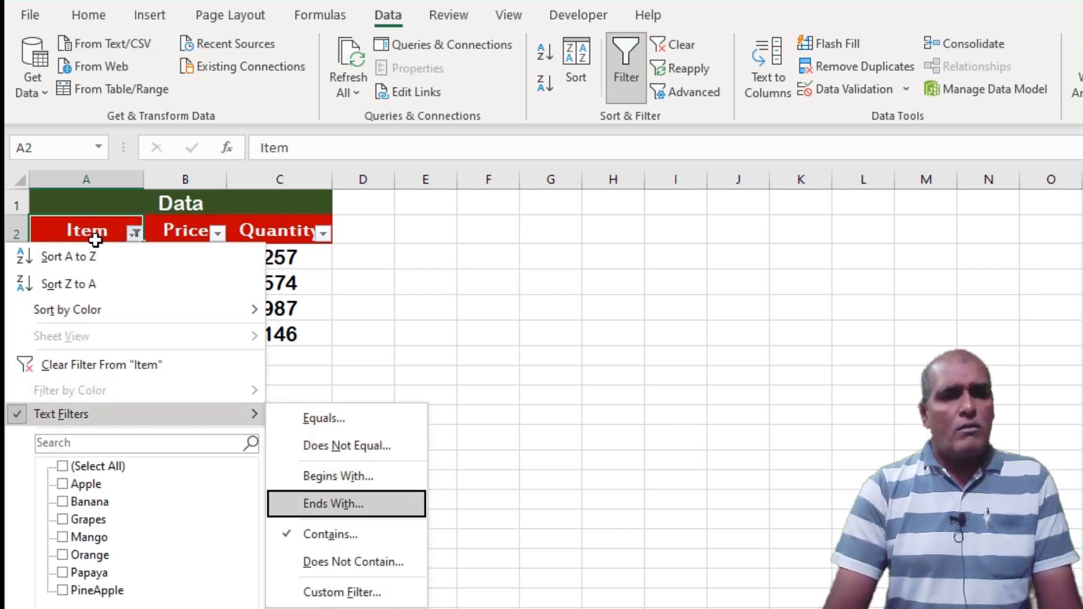
key("Return")
Step: Add a second Item condition, begins with M, joined with And, and apply the filter
key("Tab")
key("Tab")
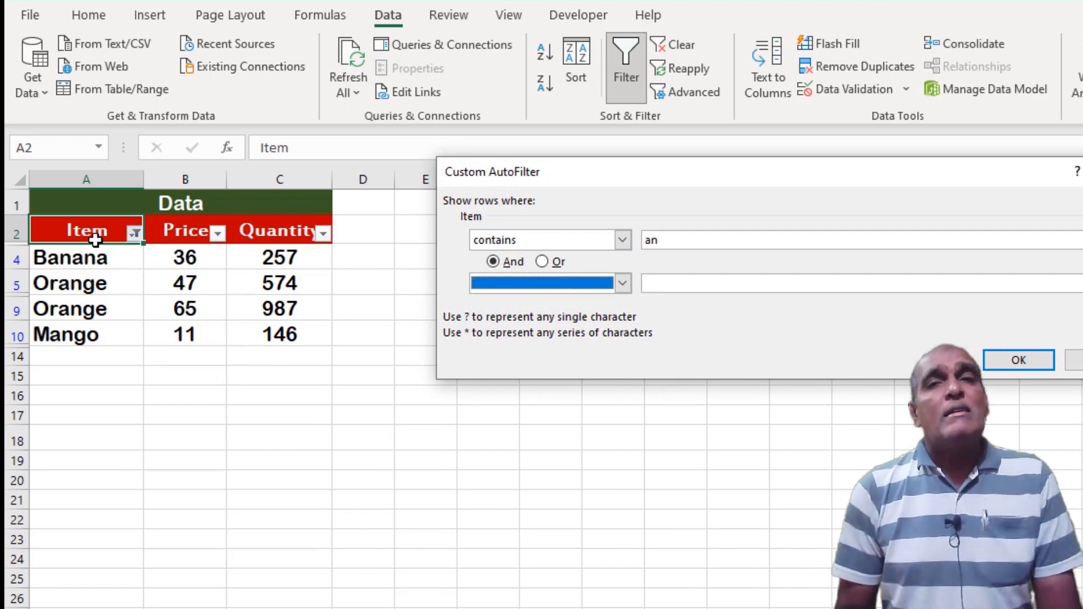
key("alt+Down")
key("Down")
key("Down")
key("Down")
key("Down")
key("Down")
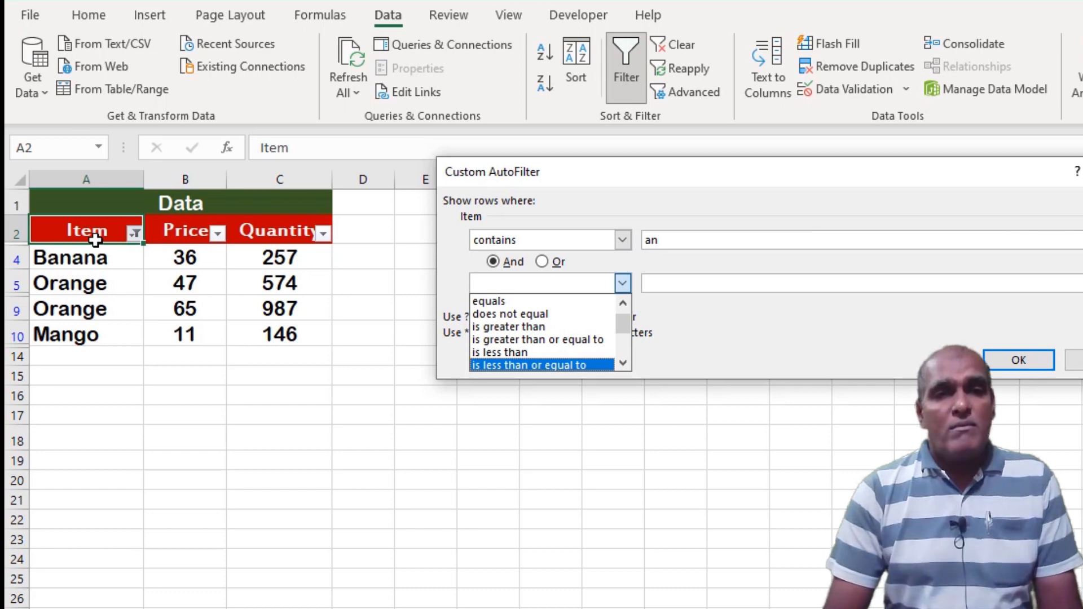
key("Down")
key("Down")
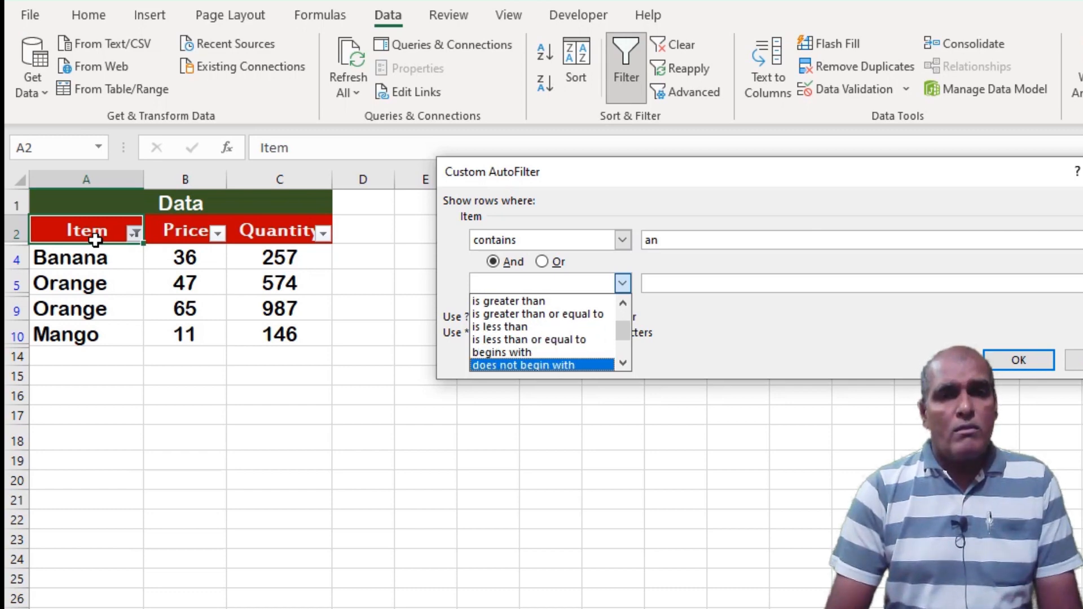
key("Up")
key("Tab")
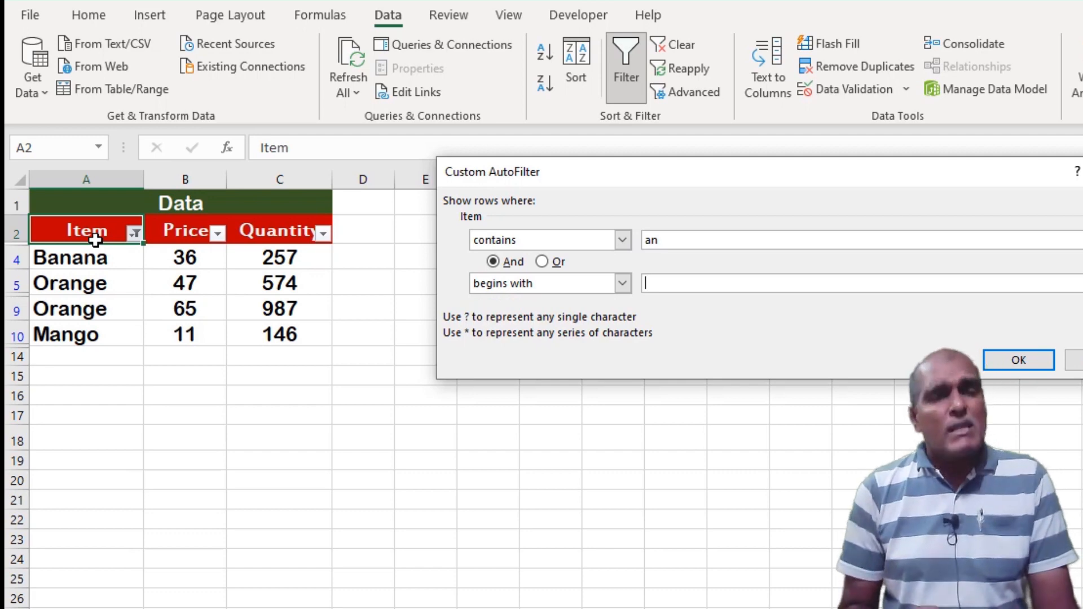
type("M")
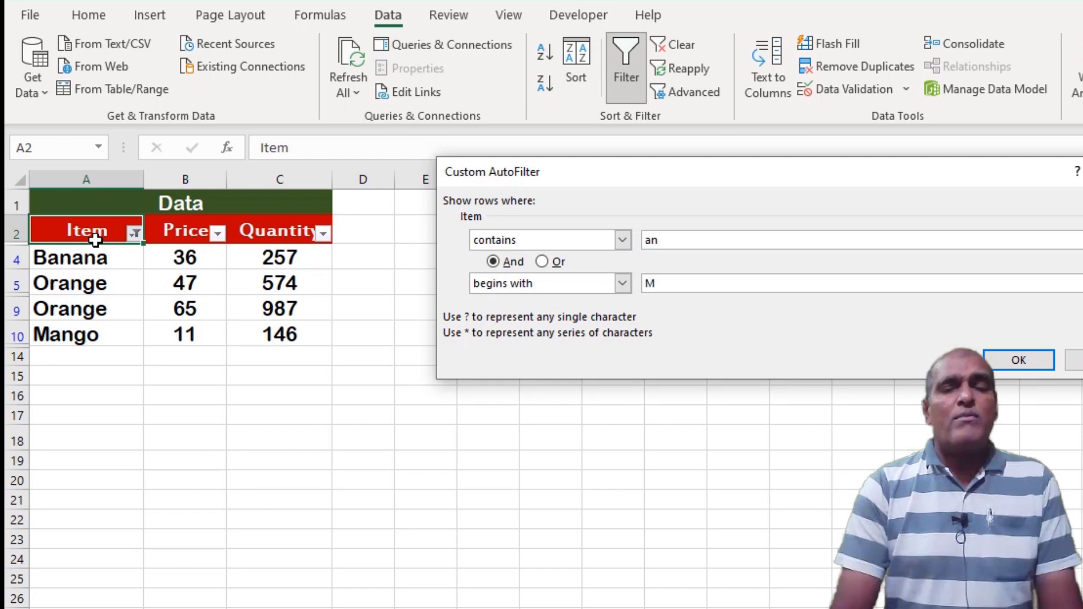
key("Return")
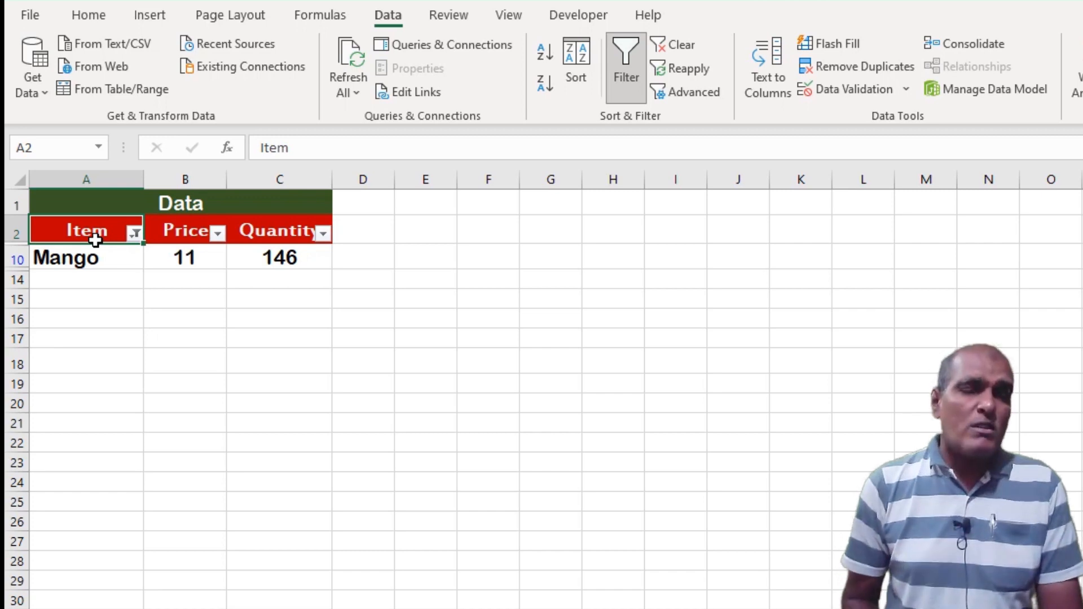
Step: Remove the combined Item filter by turning the table's filtering off and back on
key("alt+d")
key("f")
key("f")
key("alt+d")
key("f")
key("f")
Step: Open a Does Not Contain text filter for the Item column
key("alt+Down")
key("Down")
key("Right")
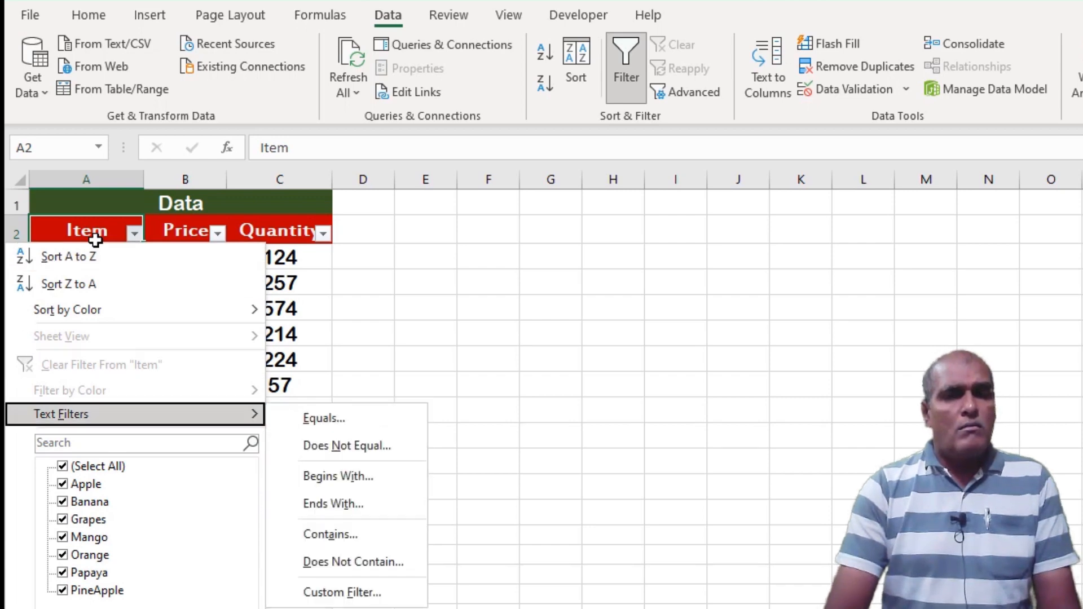
key("Down")
key("Down")
key("Down")
key("Down")
key("Down")
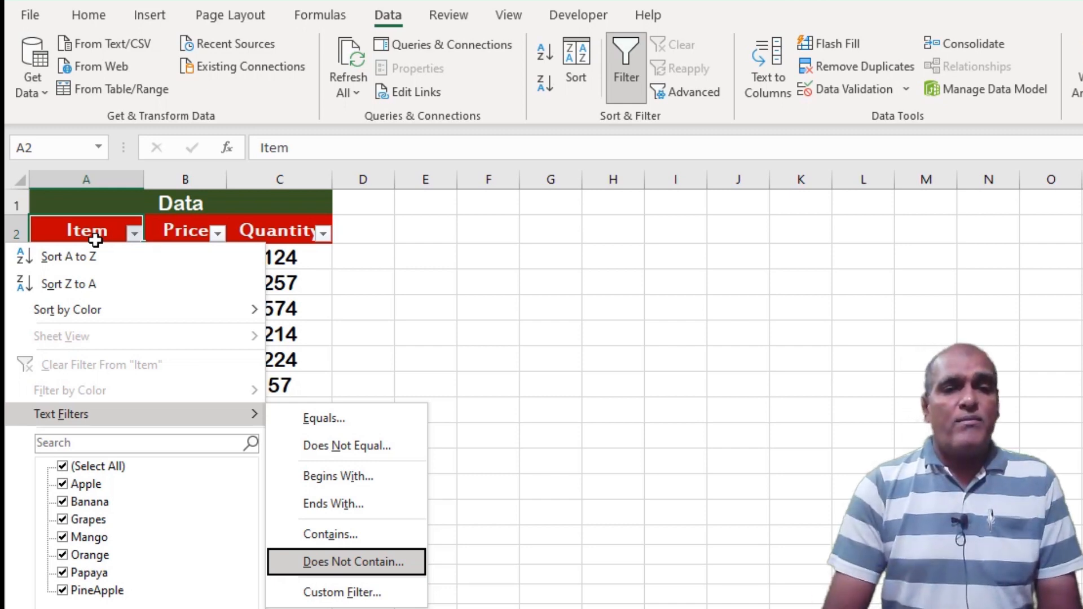
key("Return")
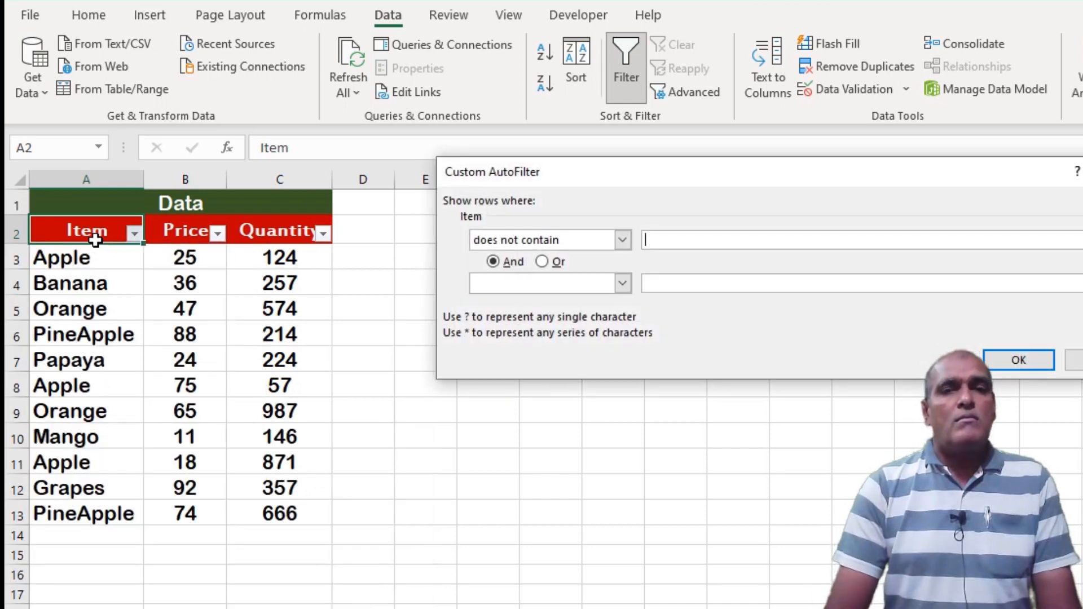
Step: Set the first Item condition to does not contain PP and keep the conditions joined with And
type("PP")
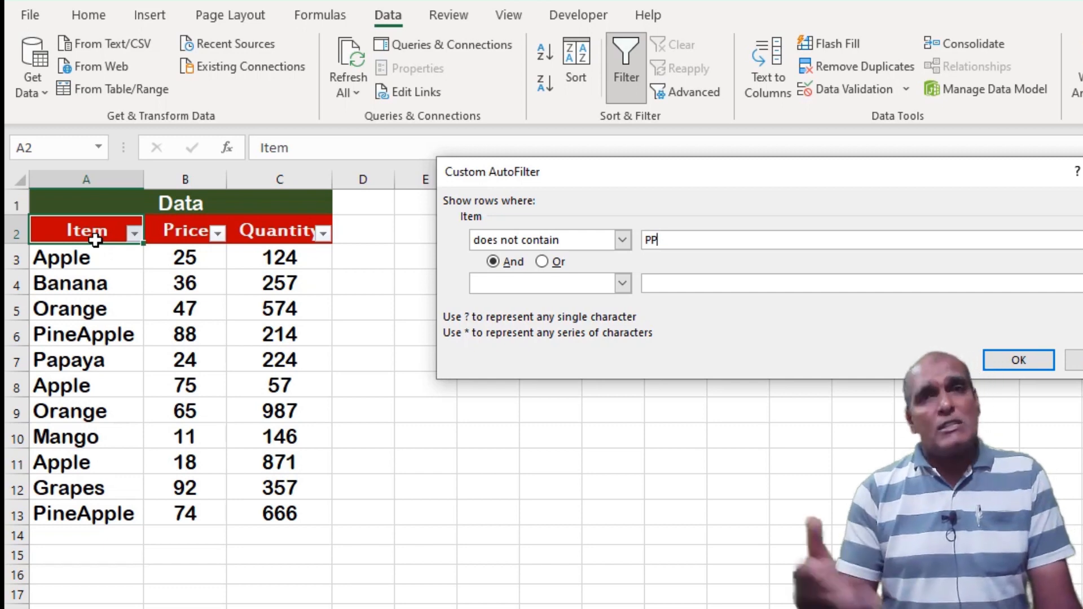
key("Tab")
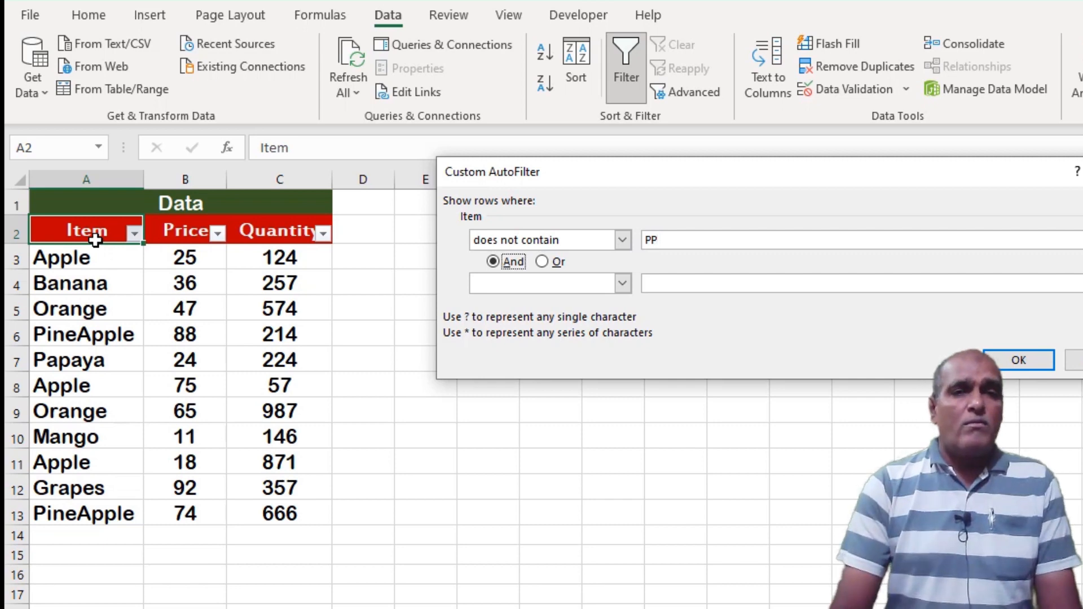
key("Tab")
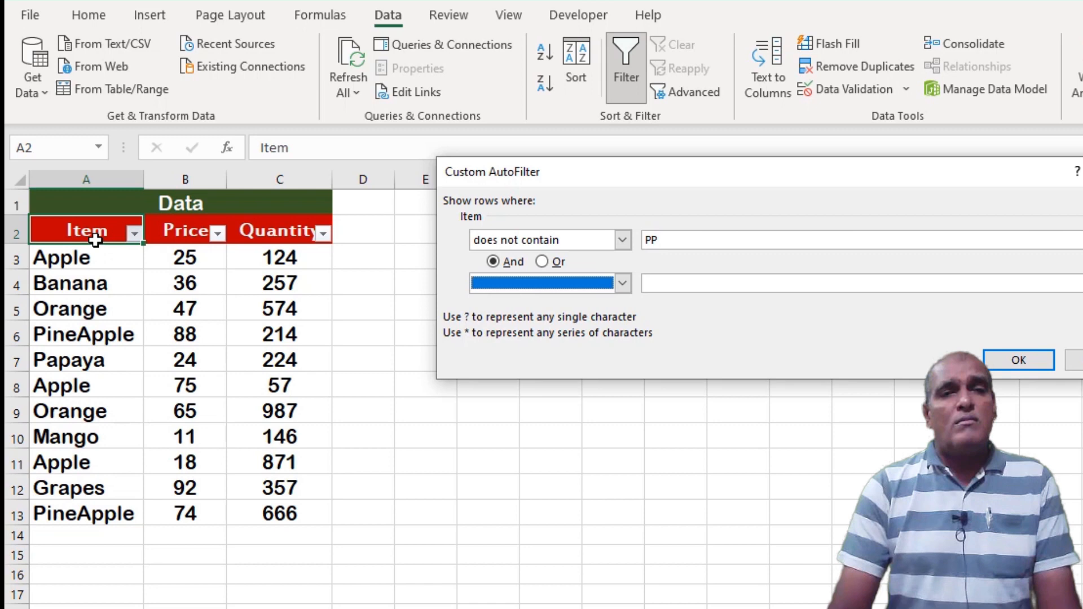
Step: Set the second Item condition to ends with a and apply the filter
key("alt+Down")
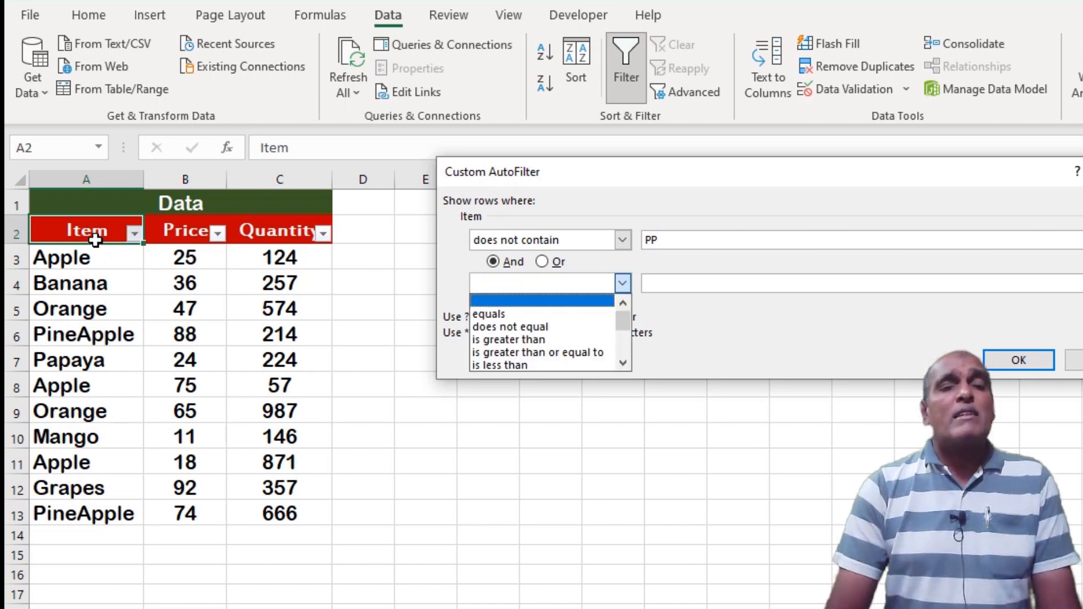
key("Down")
key("Down")
key("Down")
key("Down")
key("Down")
key("Down")
key("Down")
key("Down")
key("Down")
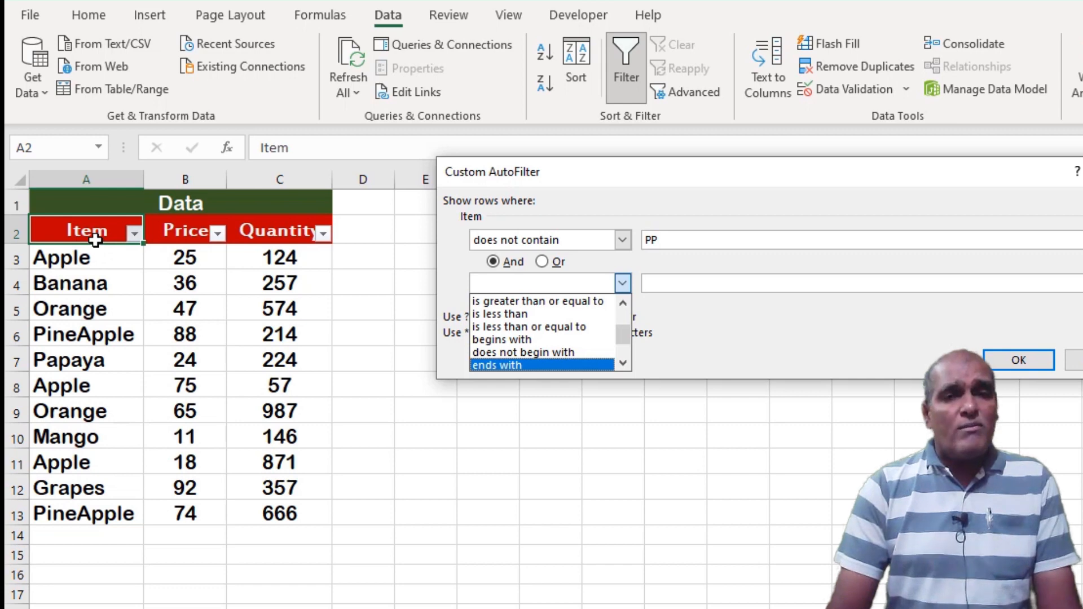
key("Down")
key("Up")
key("Tab")
type("a")
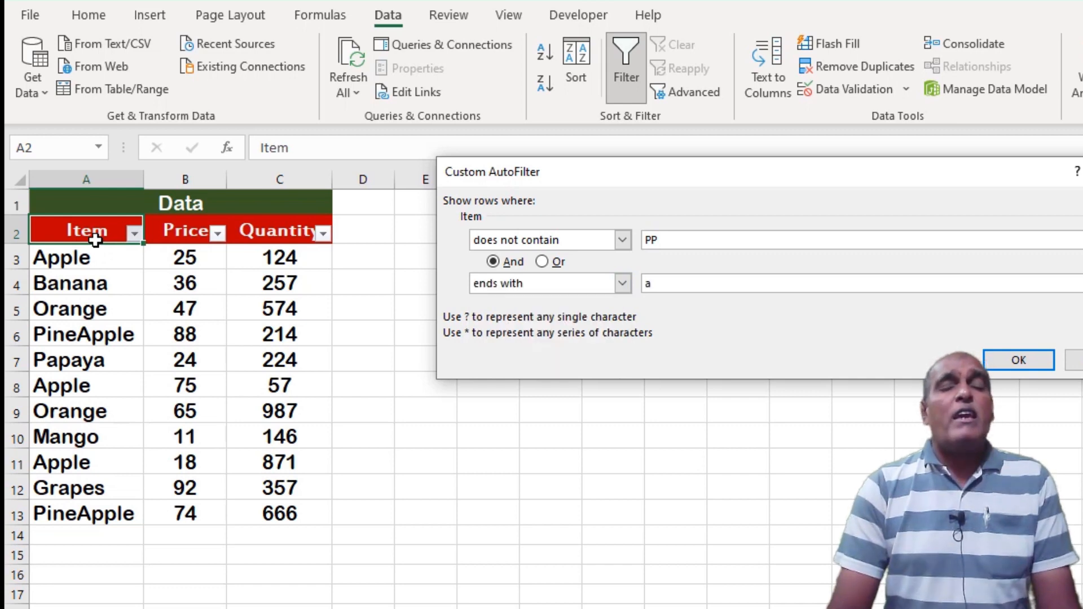
left_click(1001, 366)
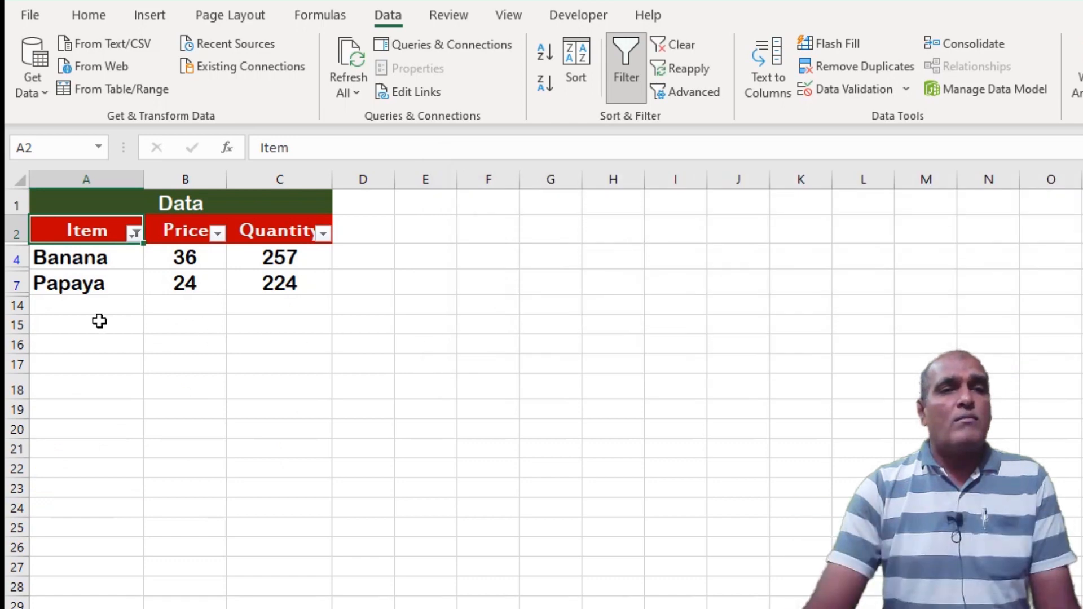
Step: Return to the Item header and reset the table's filtering so no Item conditions are applied
left_click(84, 284)
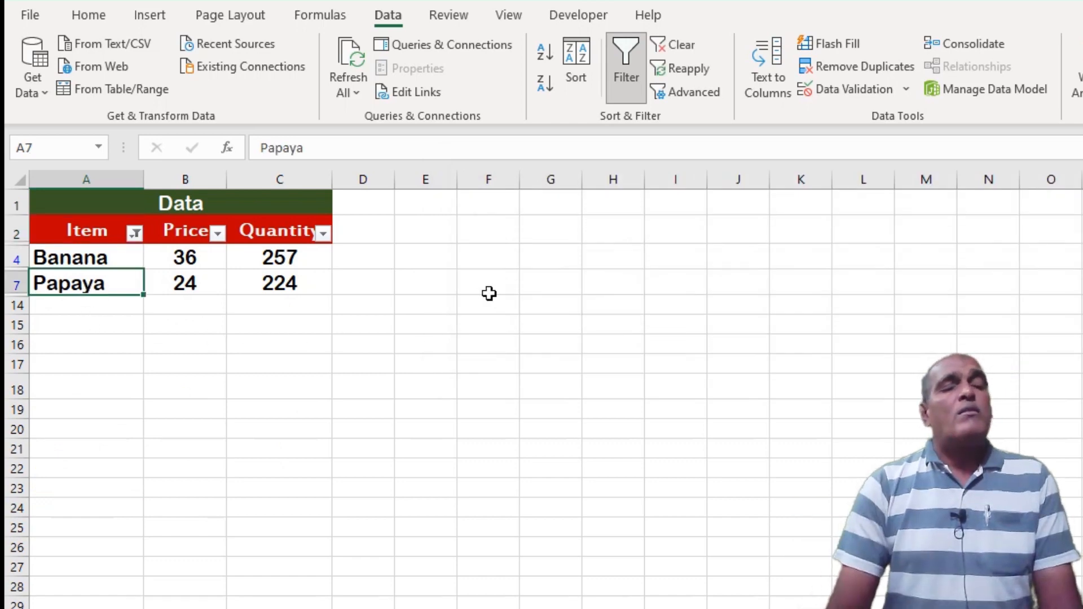
key("shift+Up")
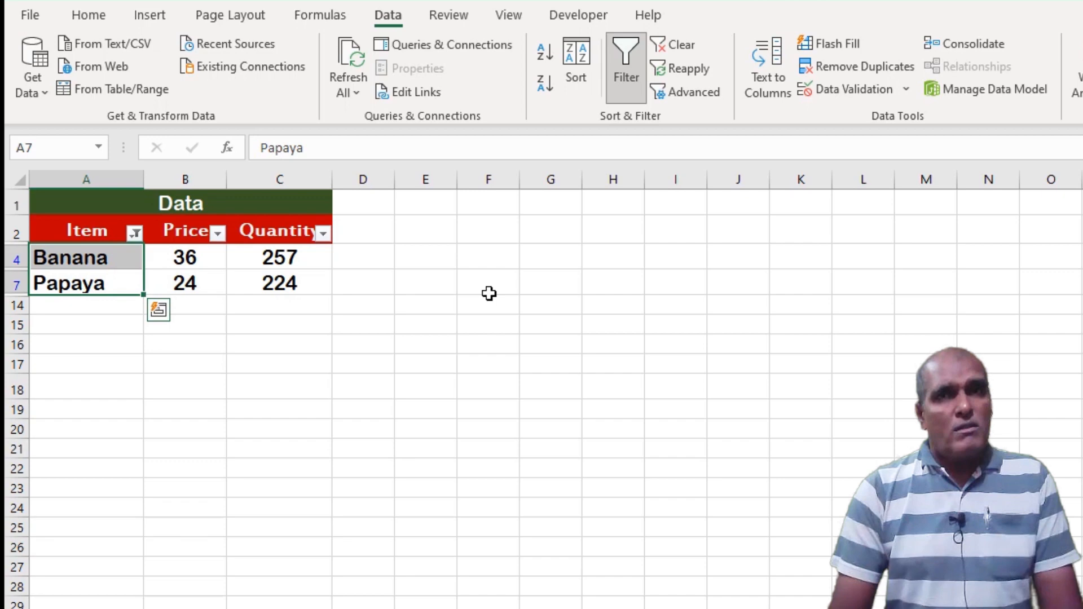
key("ctrl+Up")
key("alt+d")
key("f")
key("f")
key("ctrl+shift+l")
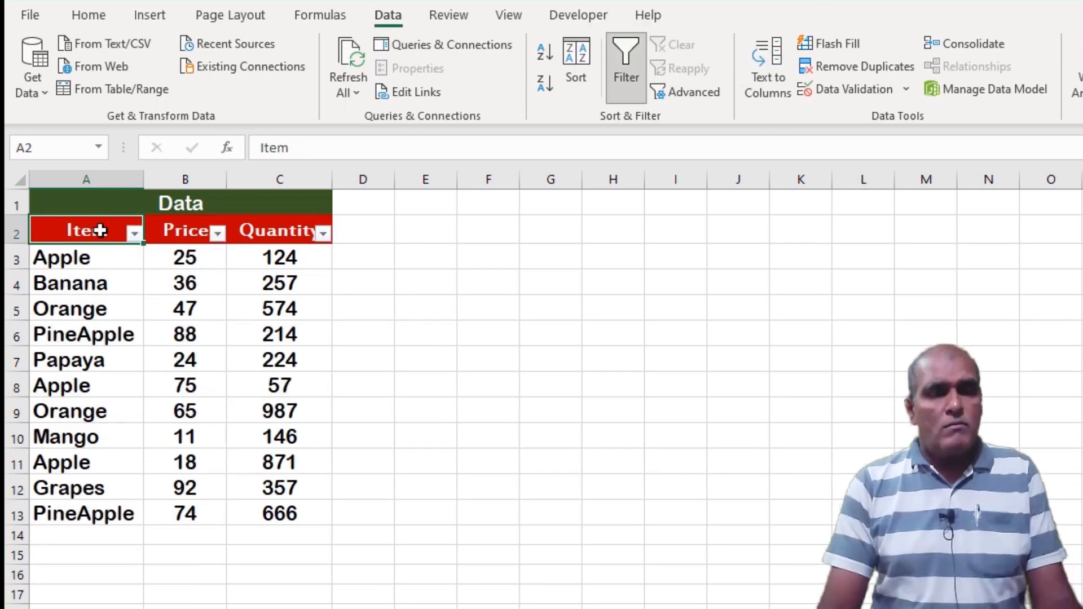
Step: Open the Custom Filter option from the Item column's text filters
key("alt+Down")
key("Down")
key("Down")
key("Down")
key("Down")
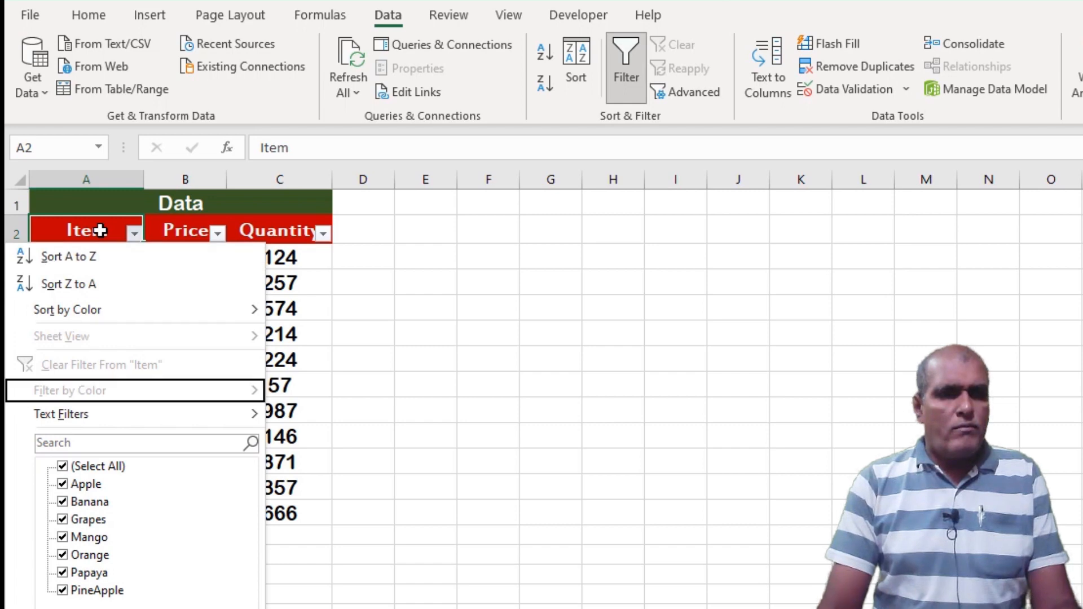
key("Down")
key("Right")
key("Down")
key("Down")
key("Down")
key("Down")
key("Down")
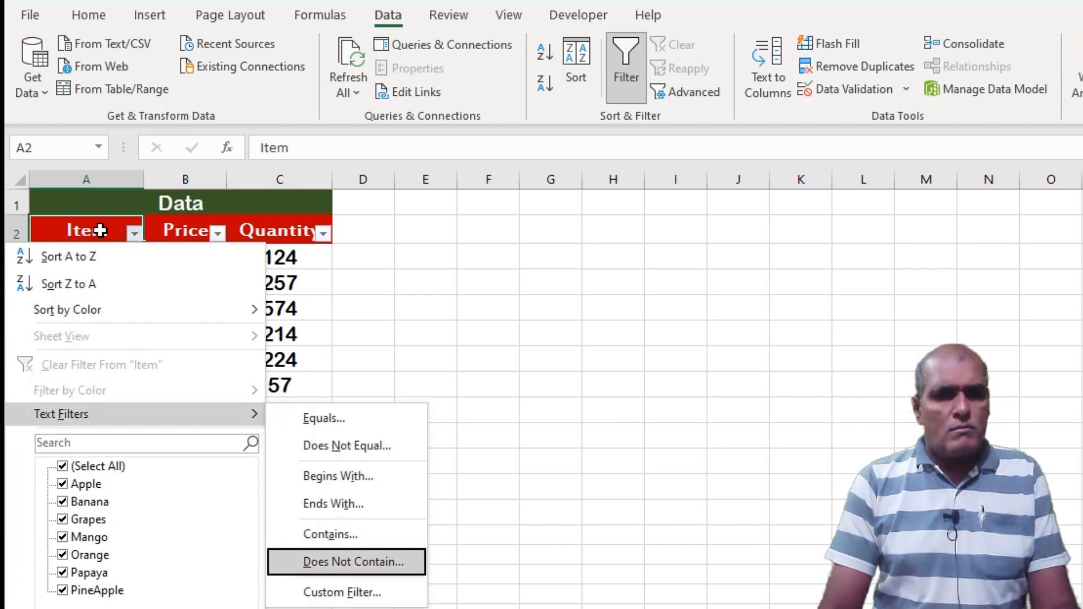
key("Down")
key("Return")
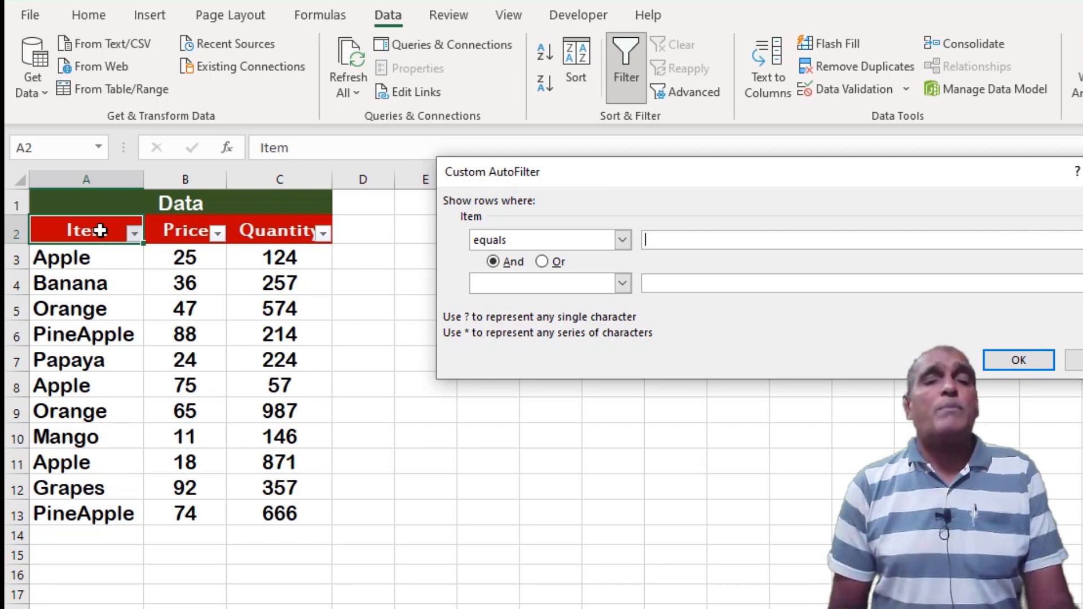
Step: Examine the comparison operators available for the first Item condition and cancel the custom filter
key("shift+Tab")
key("alt+Down")
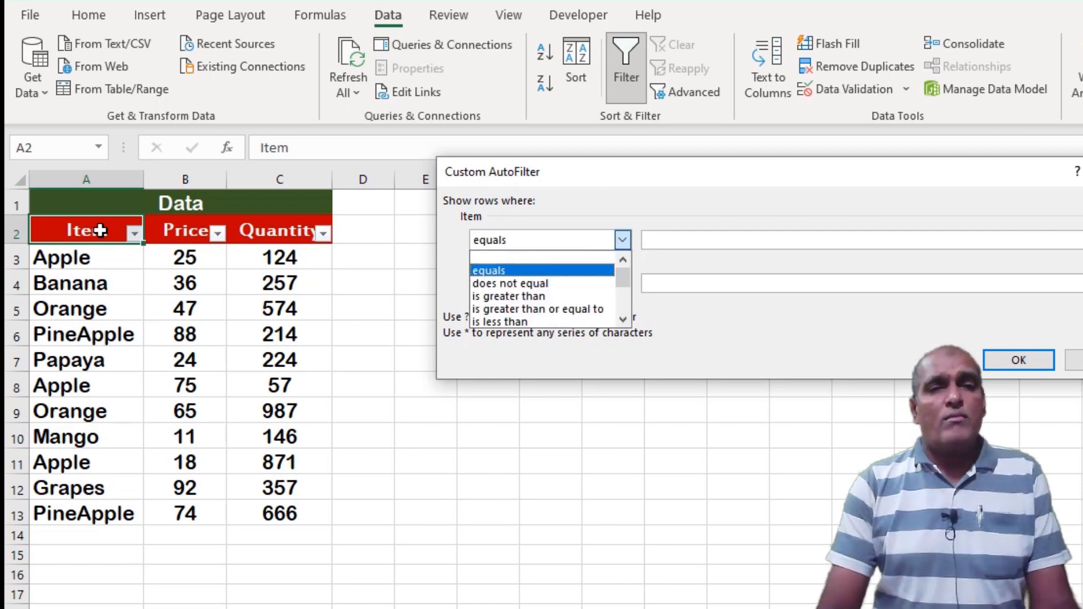
key("Escape")
key("Escape")
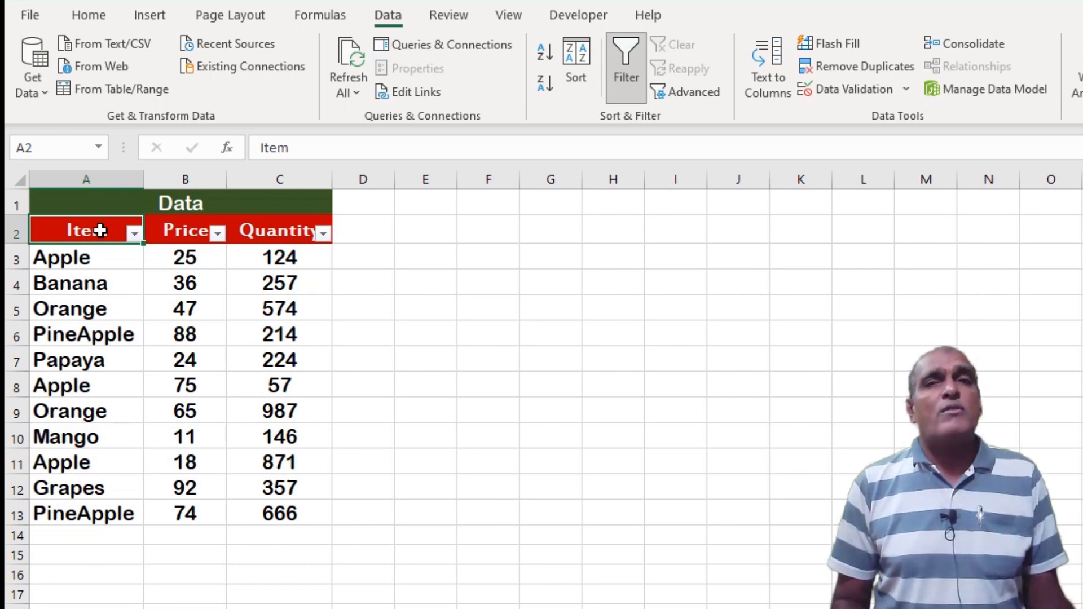
Step: Start a Begins With text filter on the Item column and set its first condition to begins with P
key("alt+Down")
key("Down")
key("Down")
key("Down")
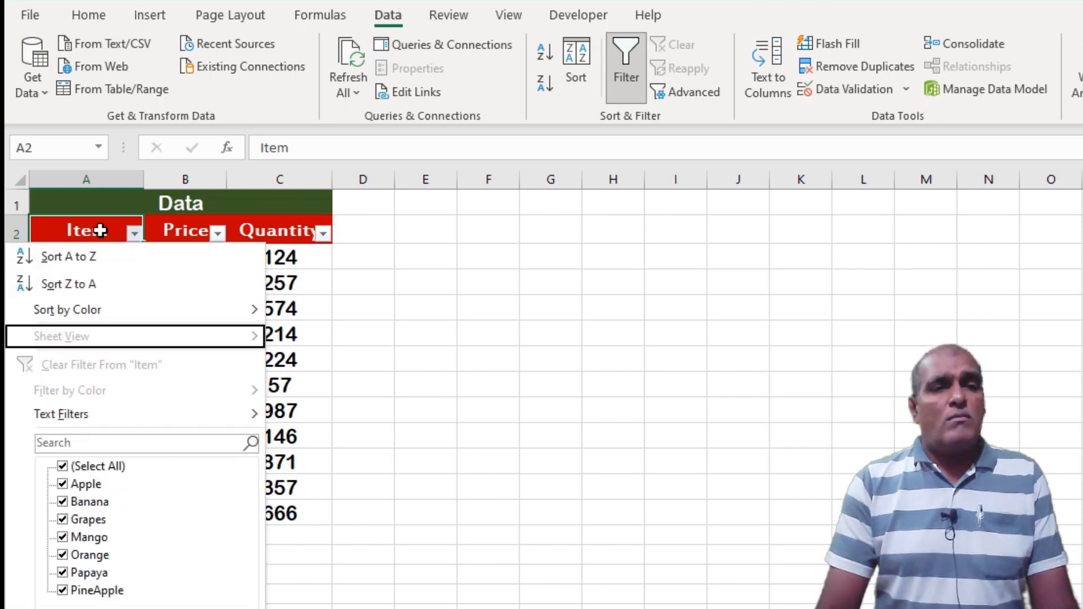
key("Down")
key("Right")
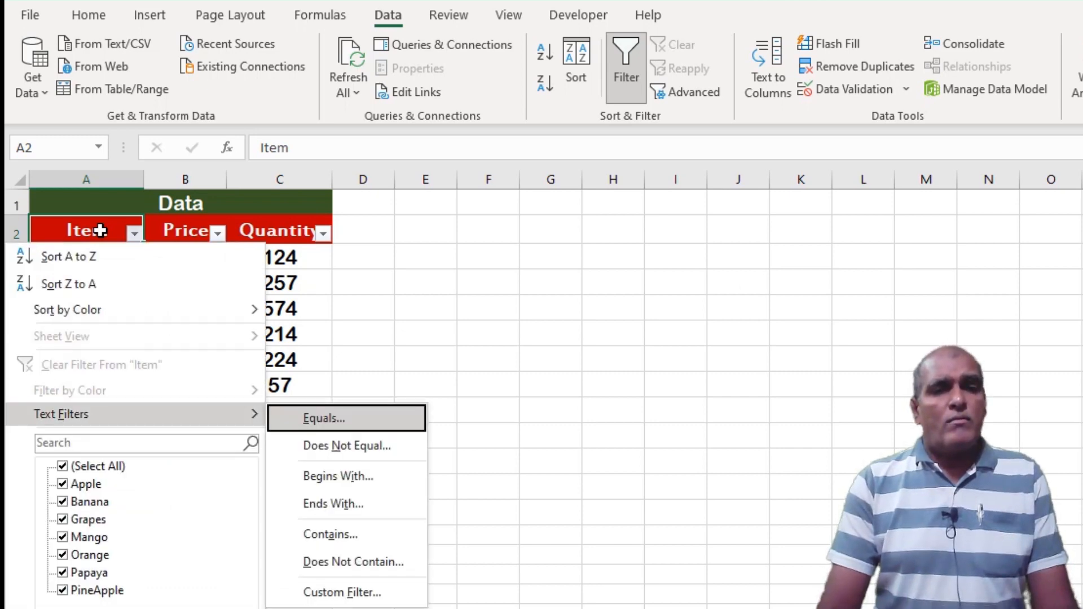
key("Down")
key("Down")
key("Down")
key("Up")
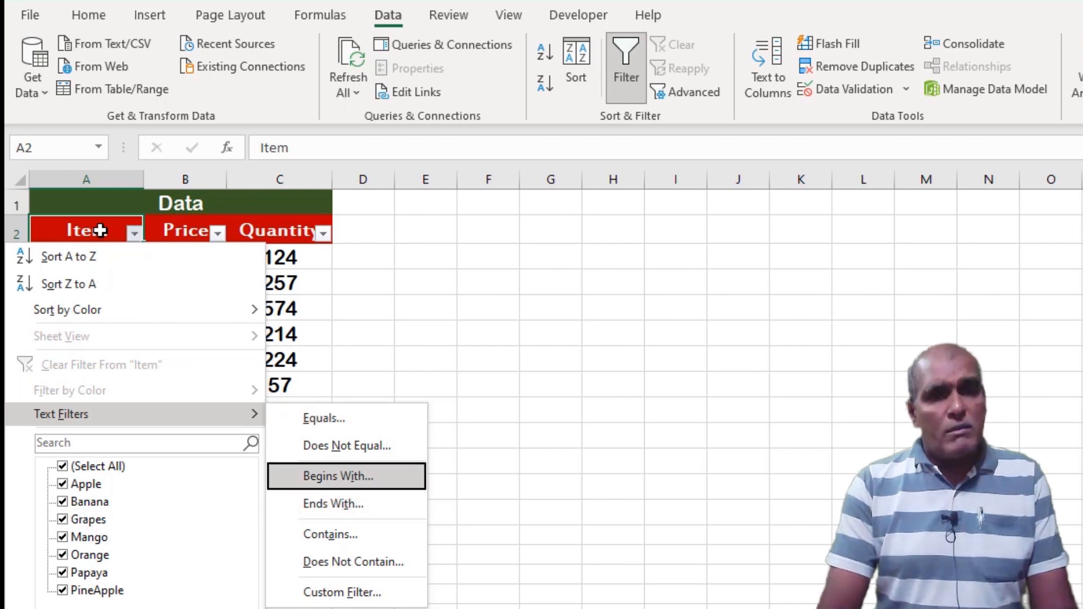
key("Return")
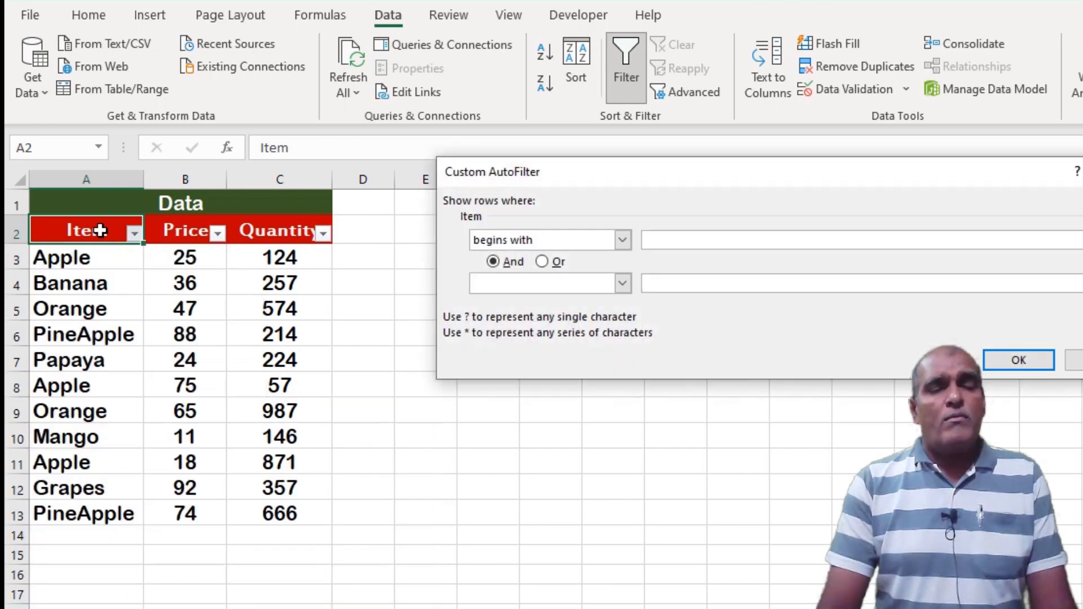
type("P")
key("Tab")
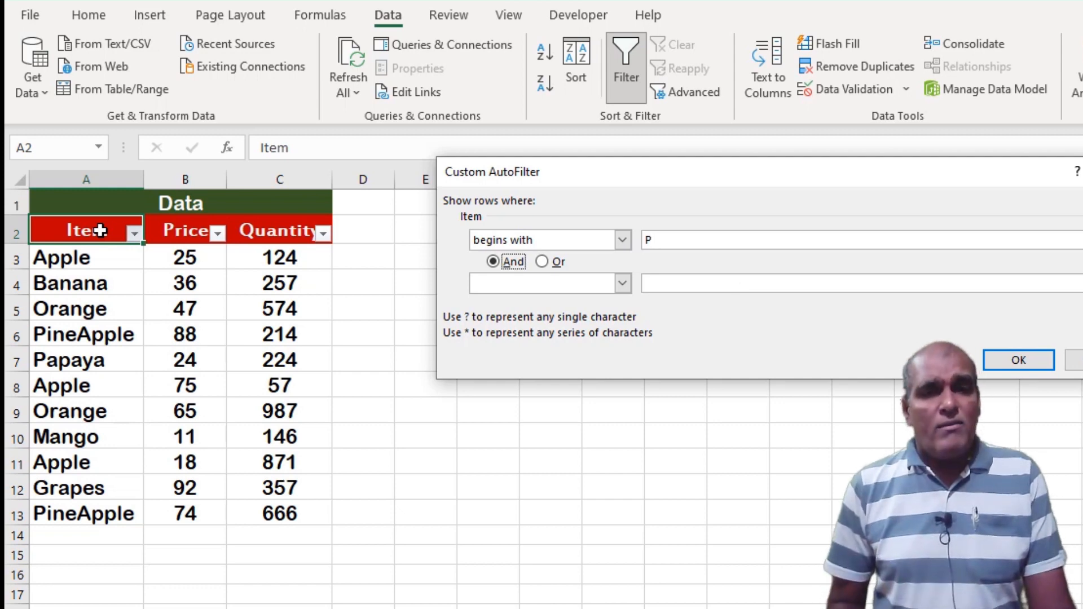
Step: Keep the conditions joined with And, set the second Item condition to contains p, and apply the filter
key("Tab")
key("alt+Down")
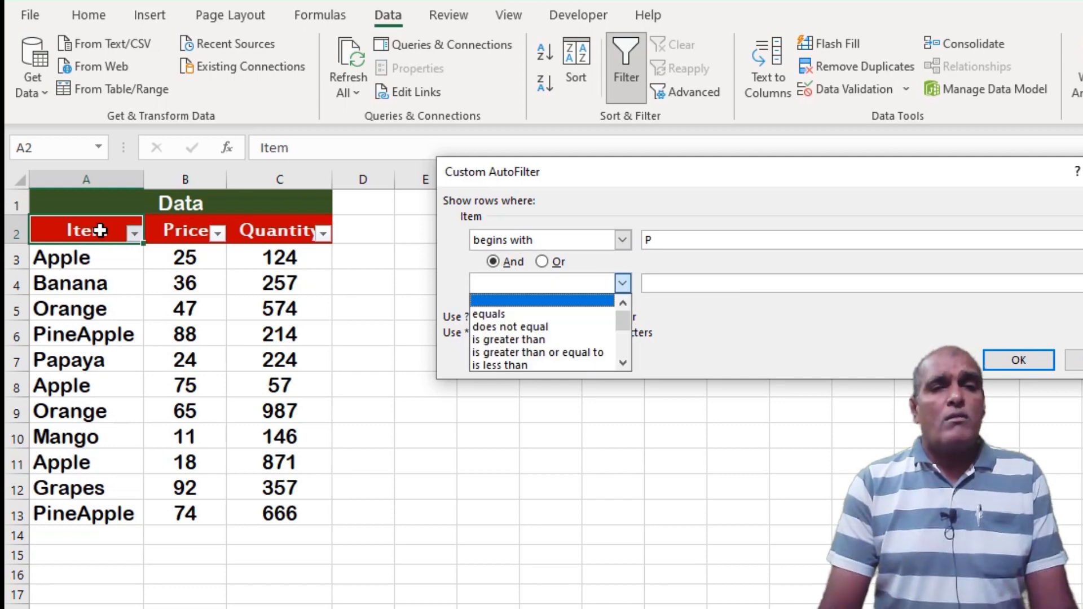
key("Down")
key("Down")
key("Down")
key("Down")
key("Down")
key("Down")
key("Down")
key("Down")
key("Down")
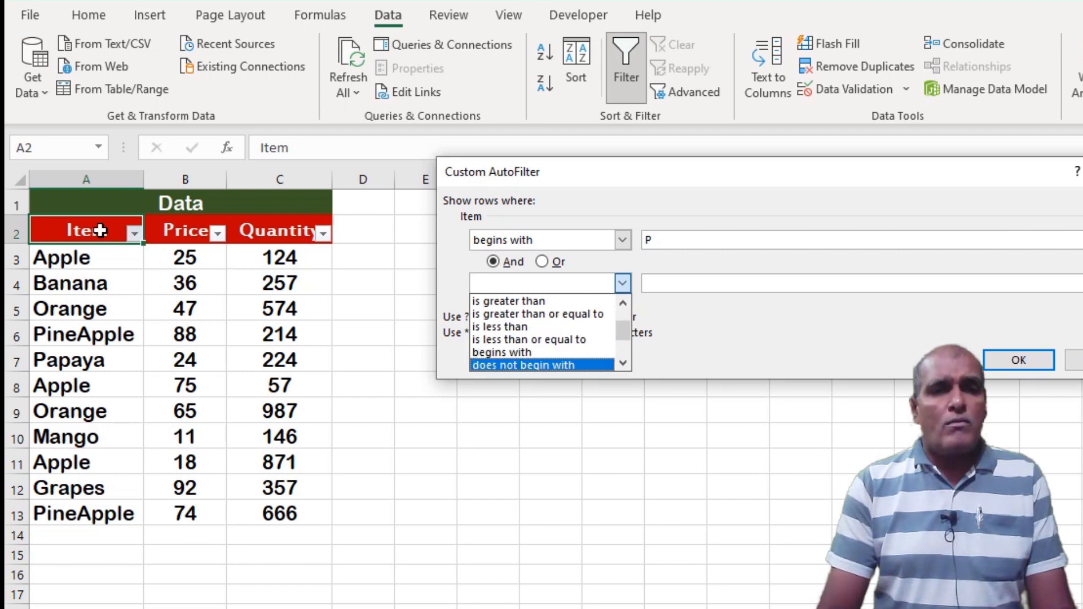
key("Down")
key("Down")
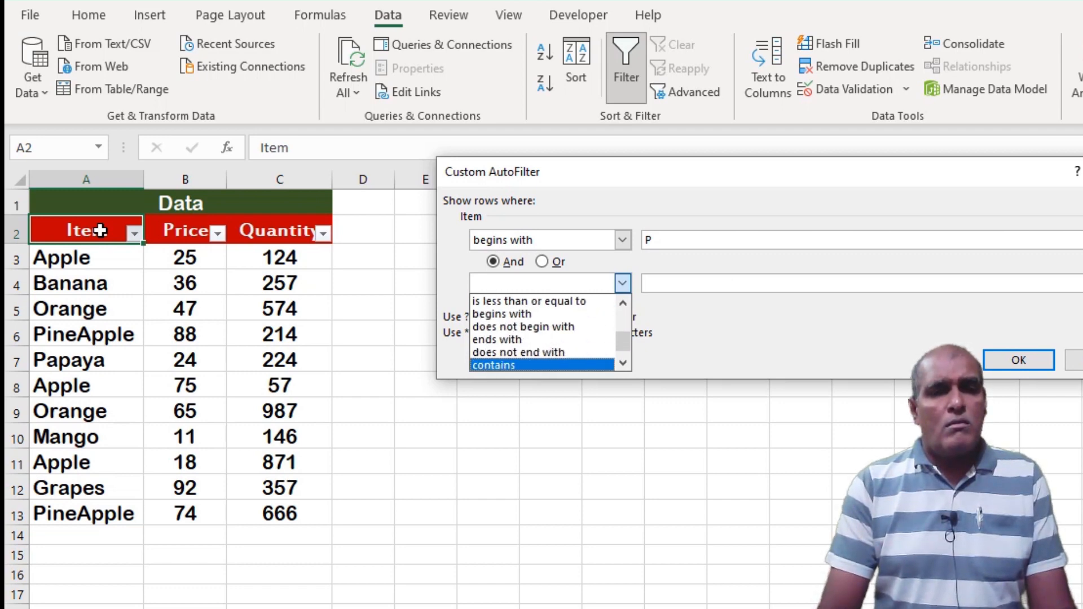
key("Return")
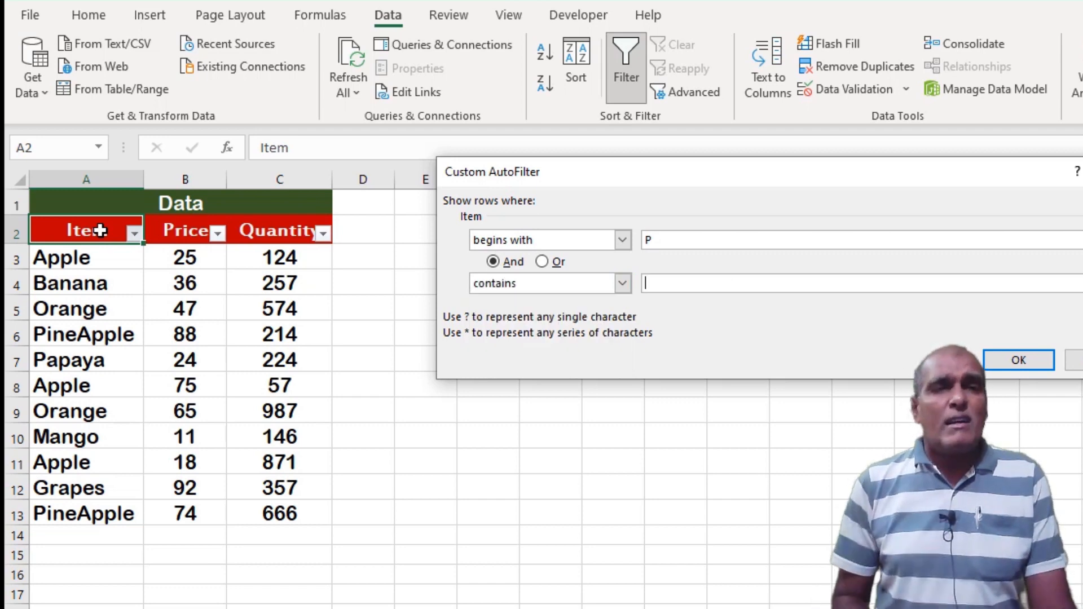
type("p")
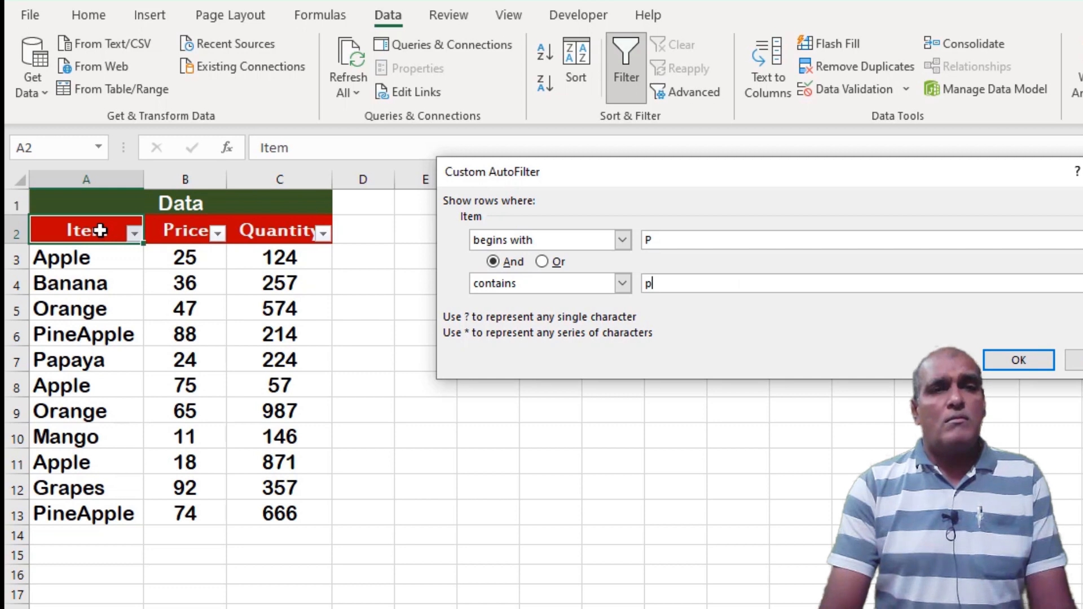
key("Return")
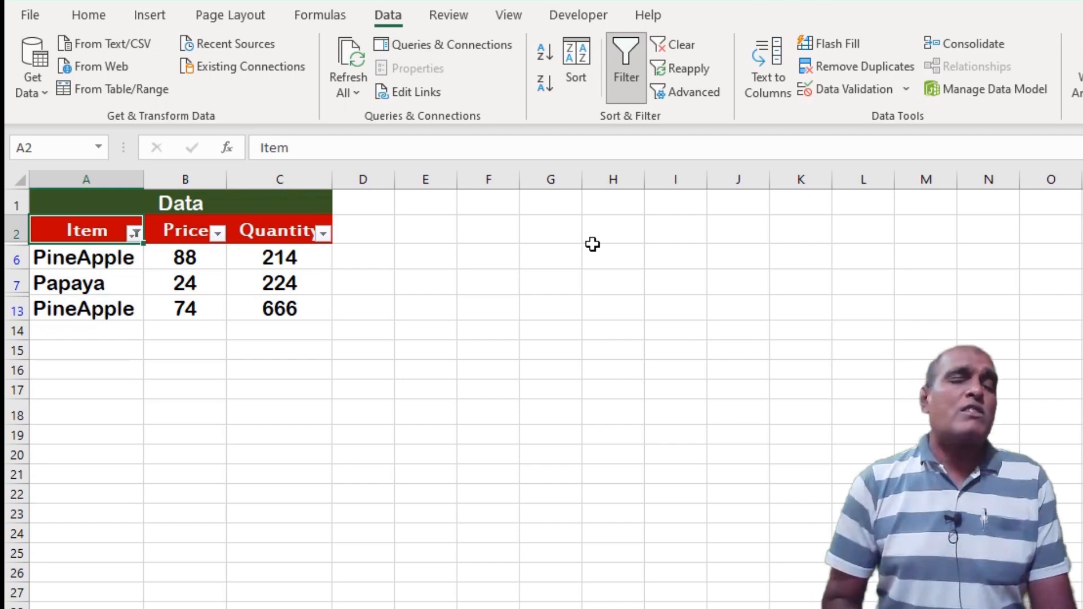
Step: Turn off filtering on the fruit data table so all rows are shown without filter controls
key("ctrl+shift+l")
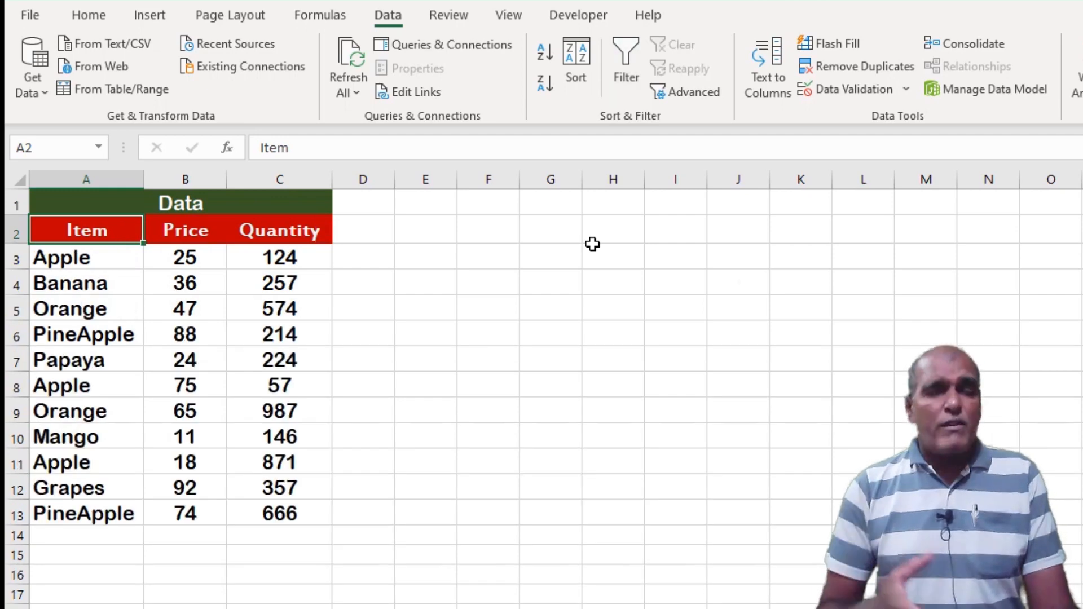